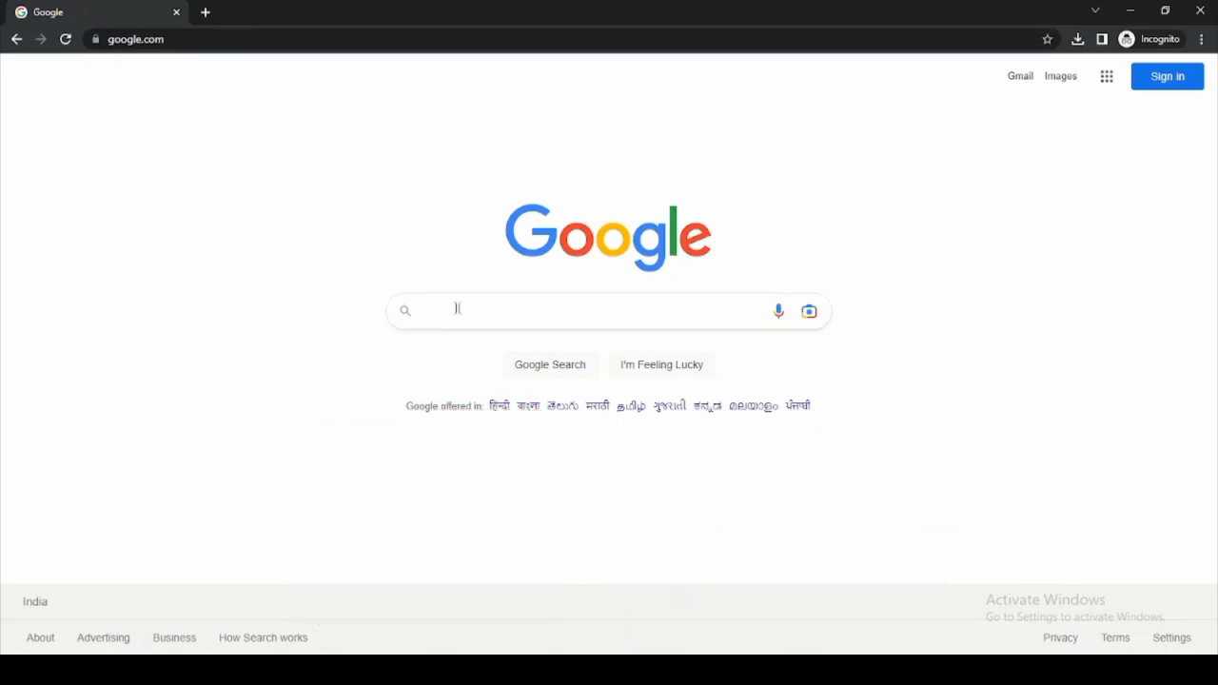
- Search Google for 'epfo' and scroll through the results to find the official EPFO site
click(423, 310)
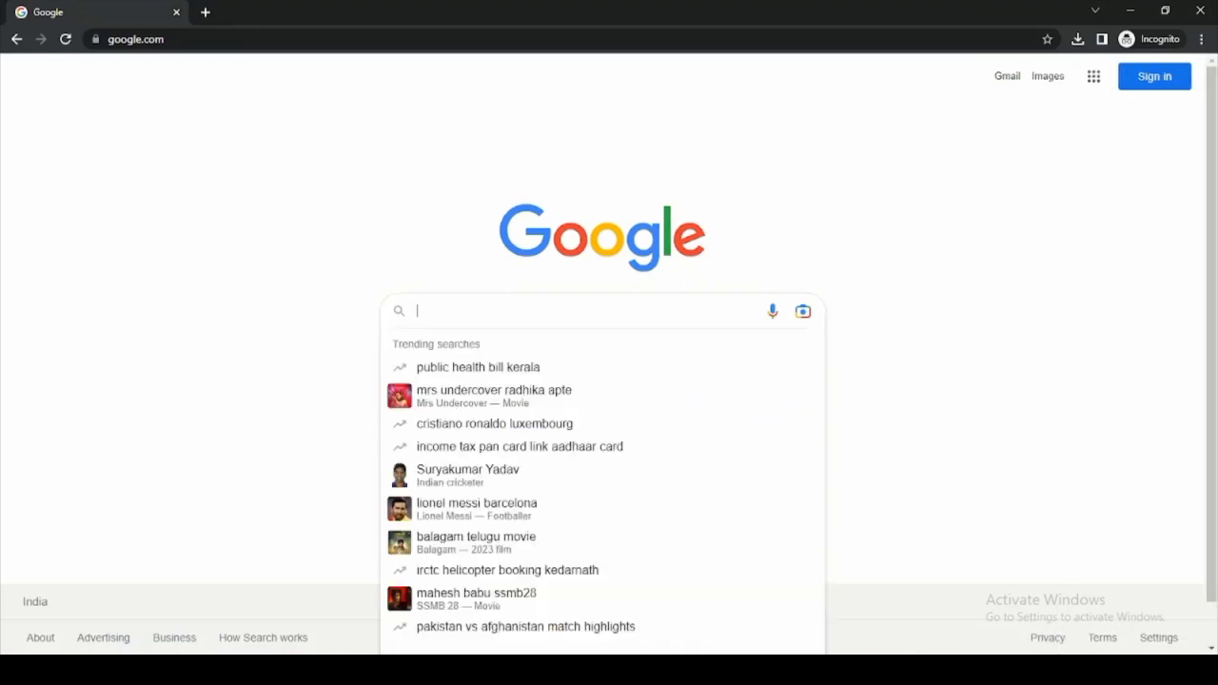
text(epfo)
key(Return)
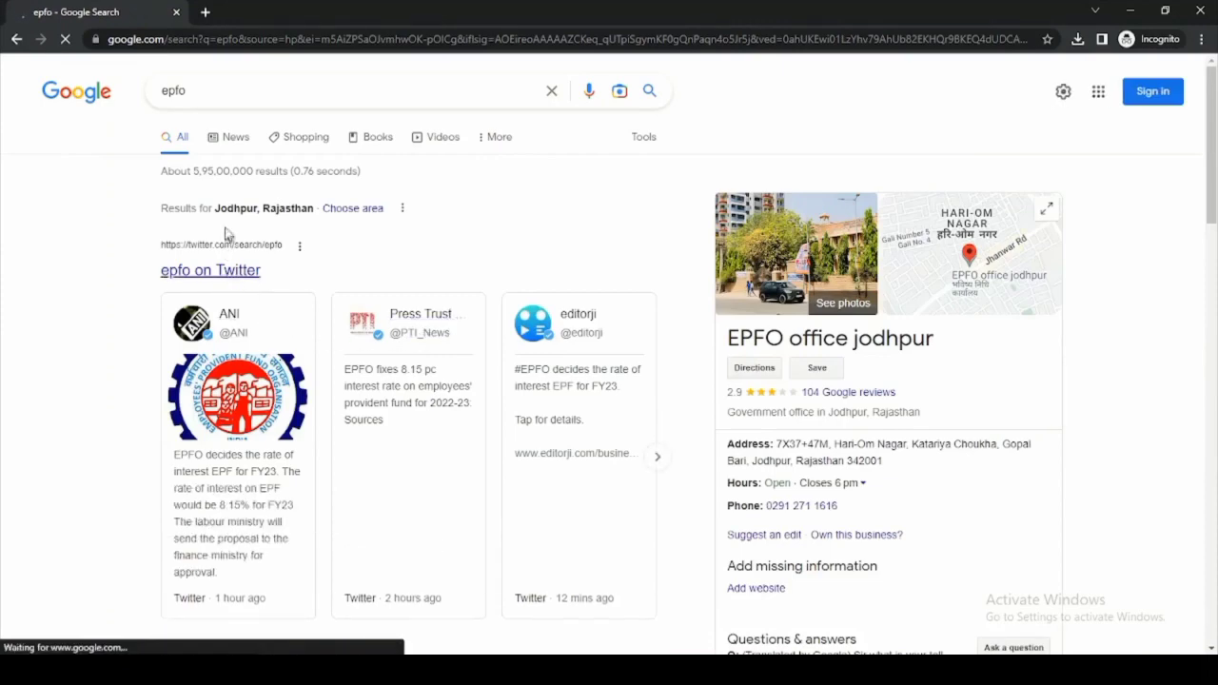
scroll(242, 267, down, 1)
scroll(272, 321, down, 4)
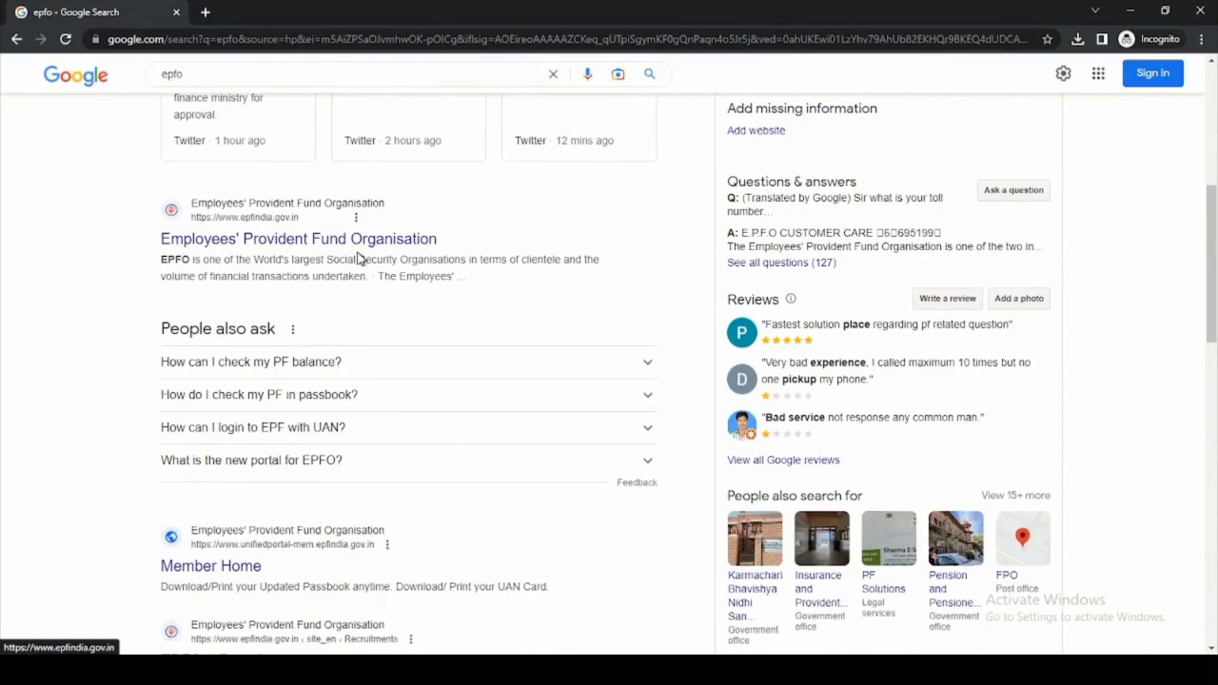
- Open the epfindia.gov.in result and go to Services > For Employees
click(281, 244)
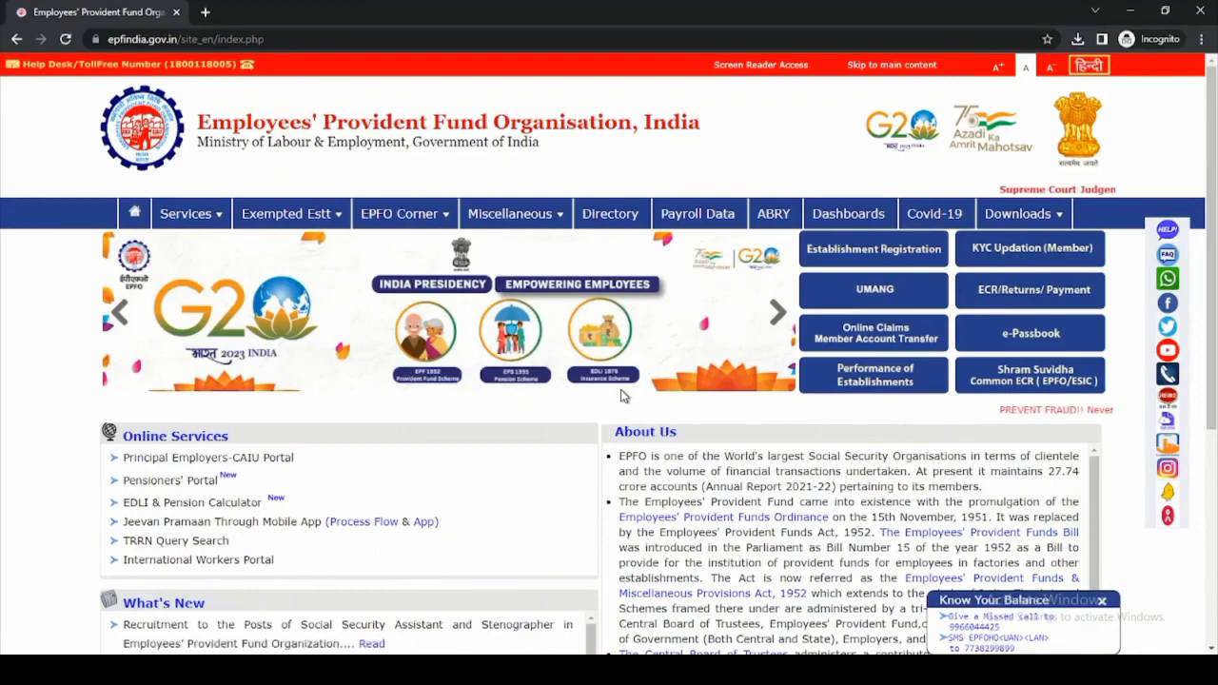
scroll(623, 396, down, 2)
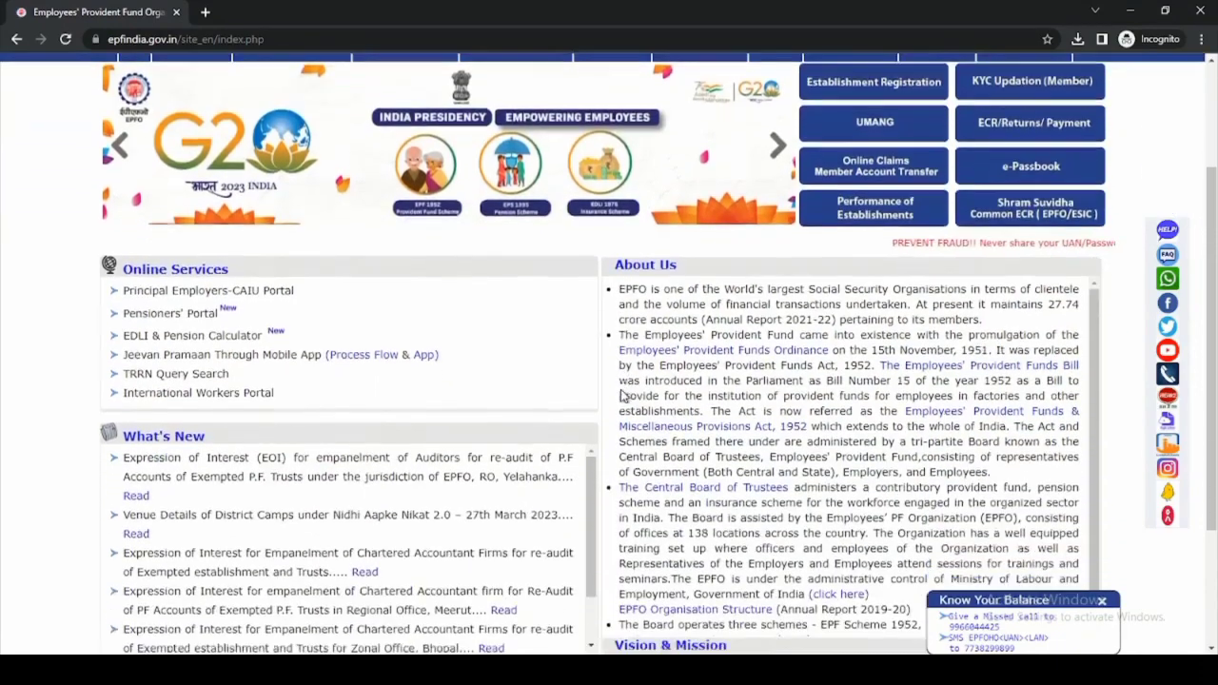
scroll(144, 211, up, 3)
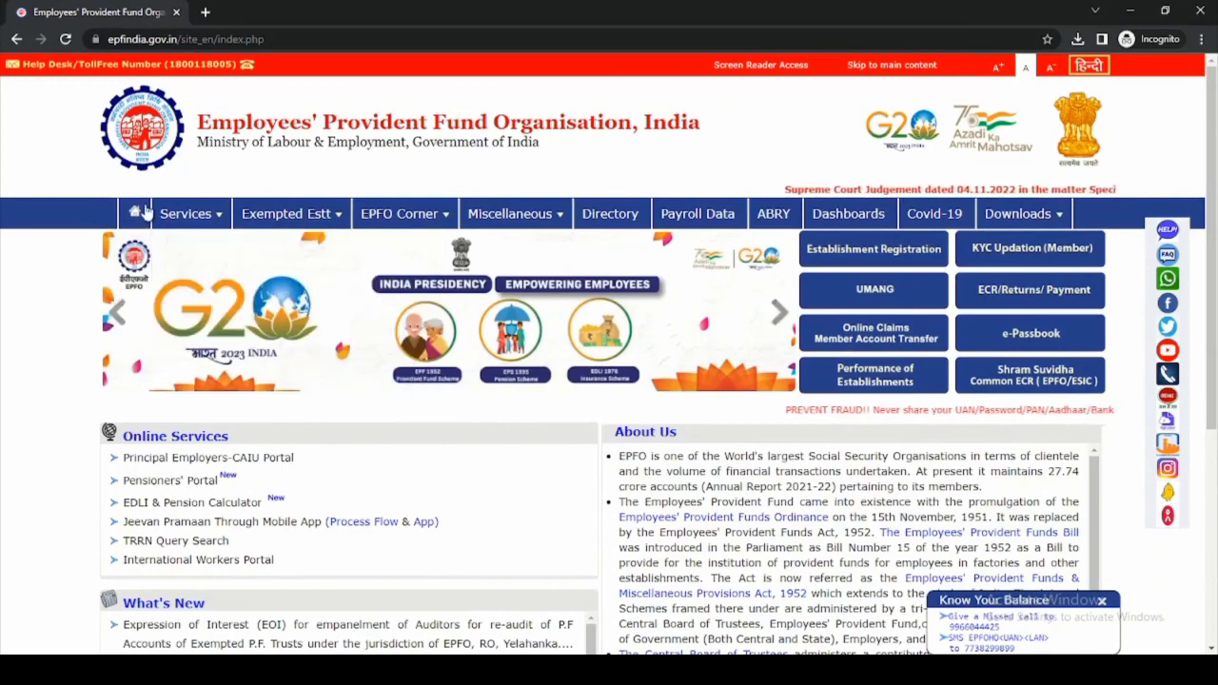
mouse_move(215, 215)
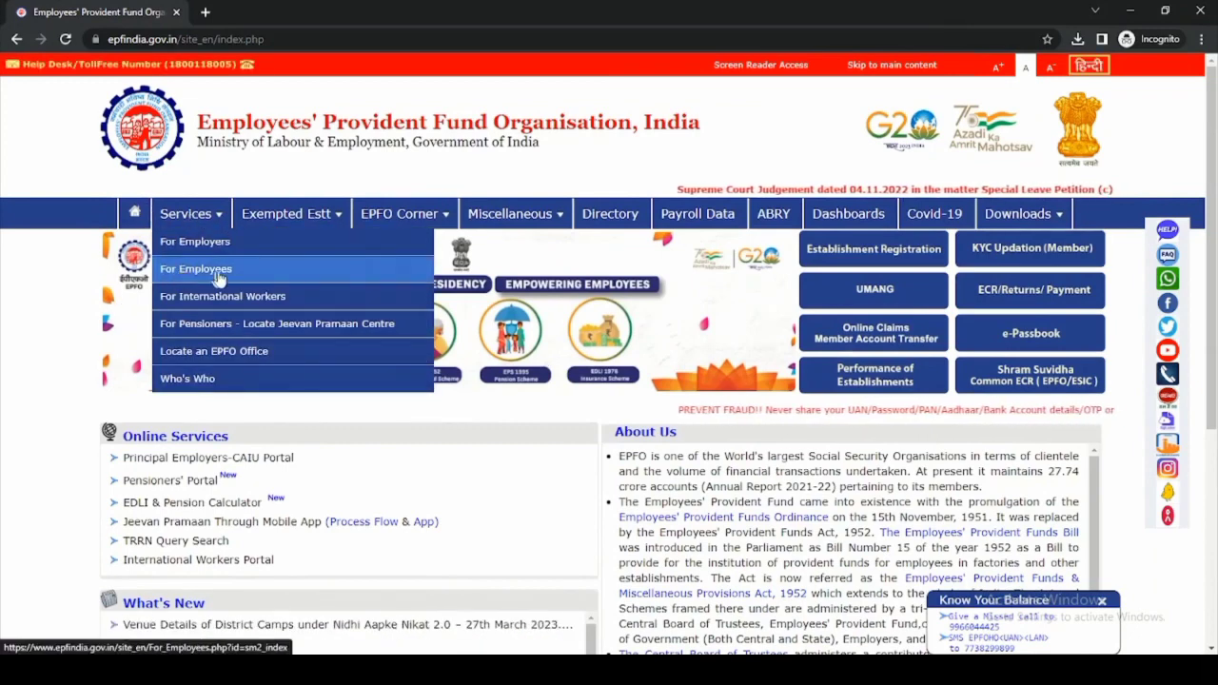
click(222, 271)
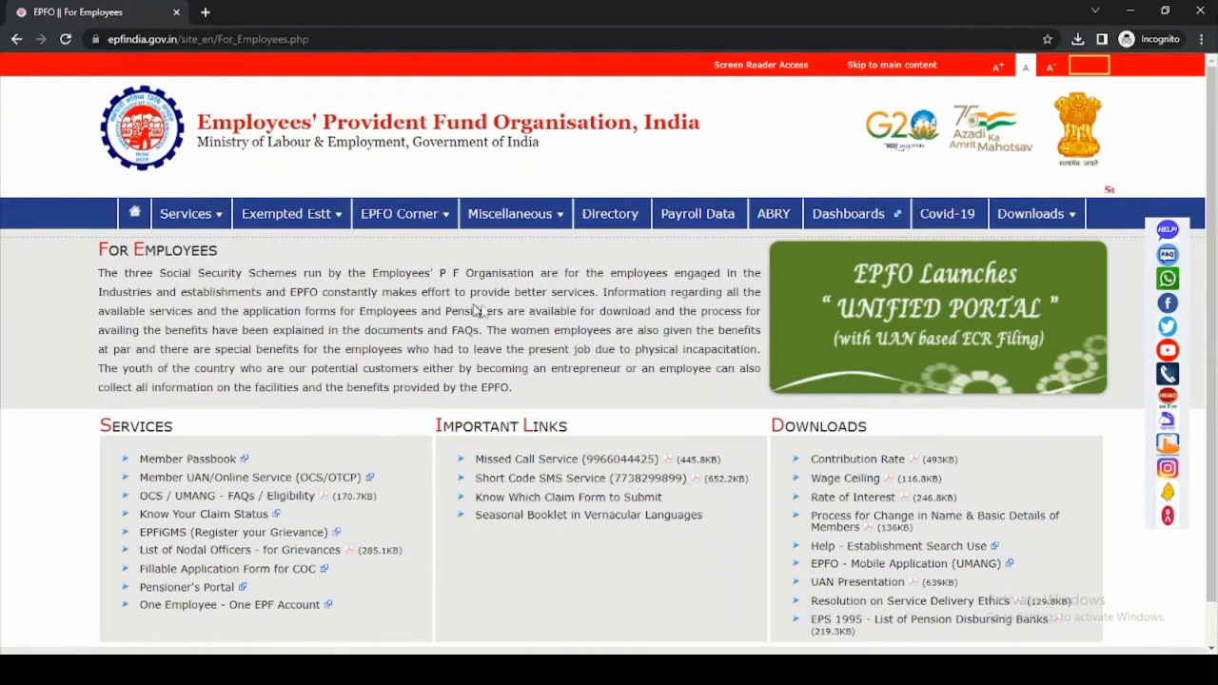
- Open Member Passbook and sign in with the UAN, account password and captcha text
click(219, 466)
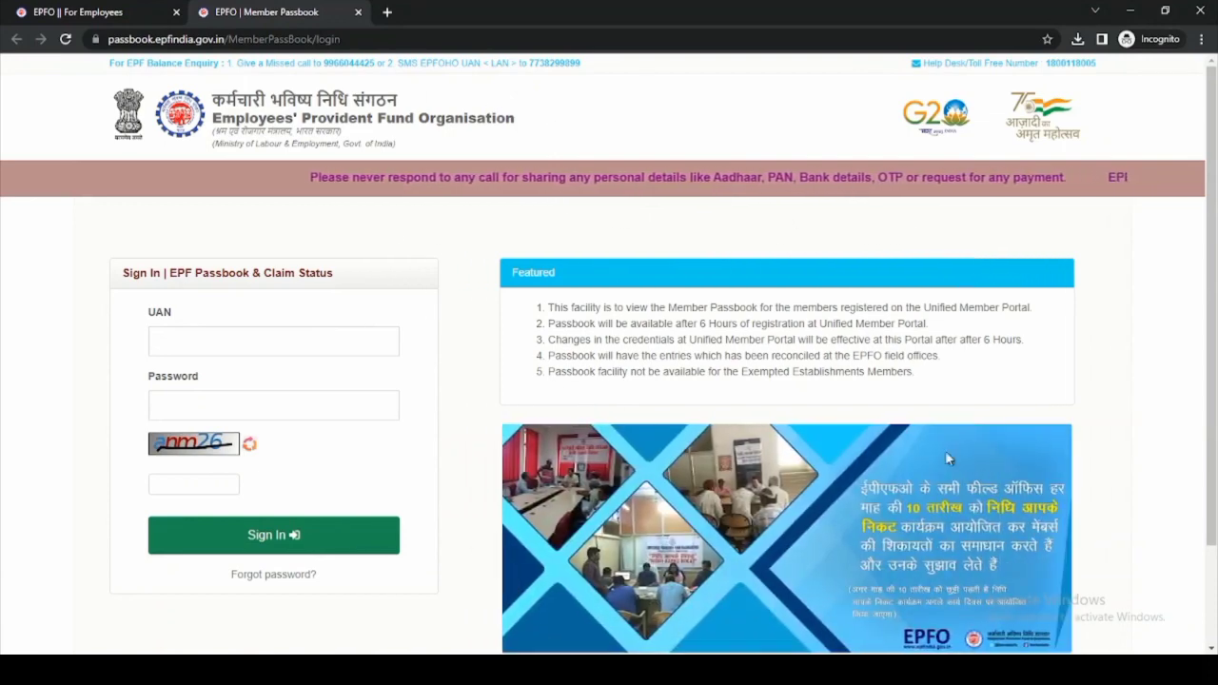
scroll(854, 586, down, 3)
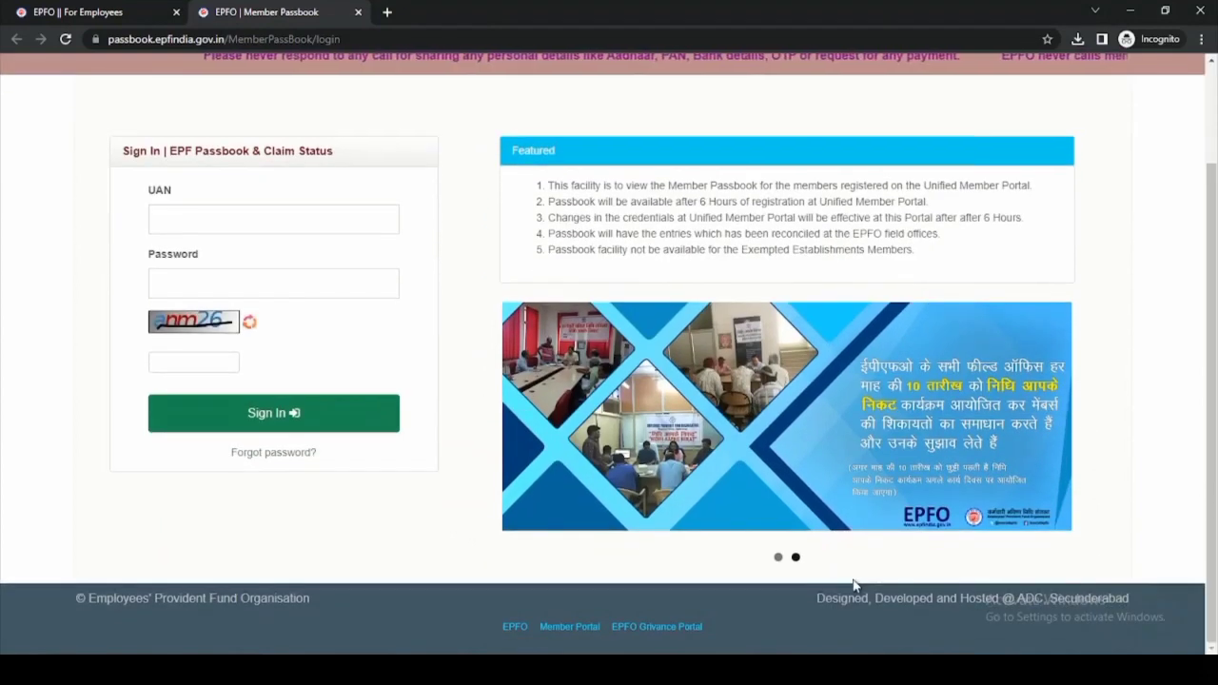
scroll(849, 573, up, 3)
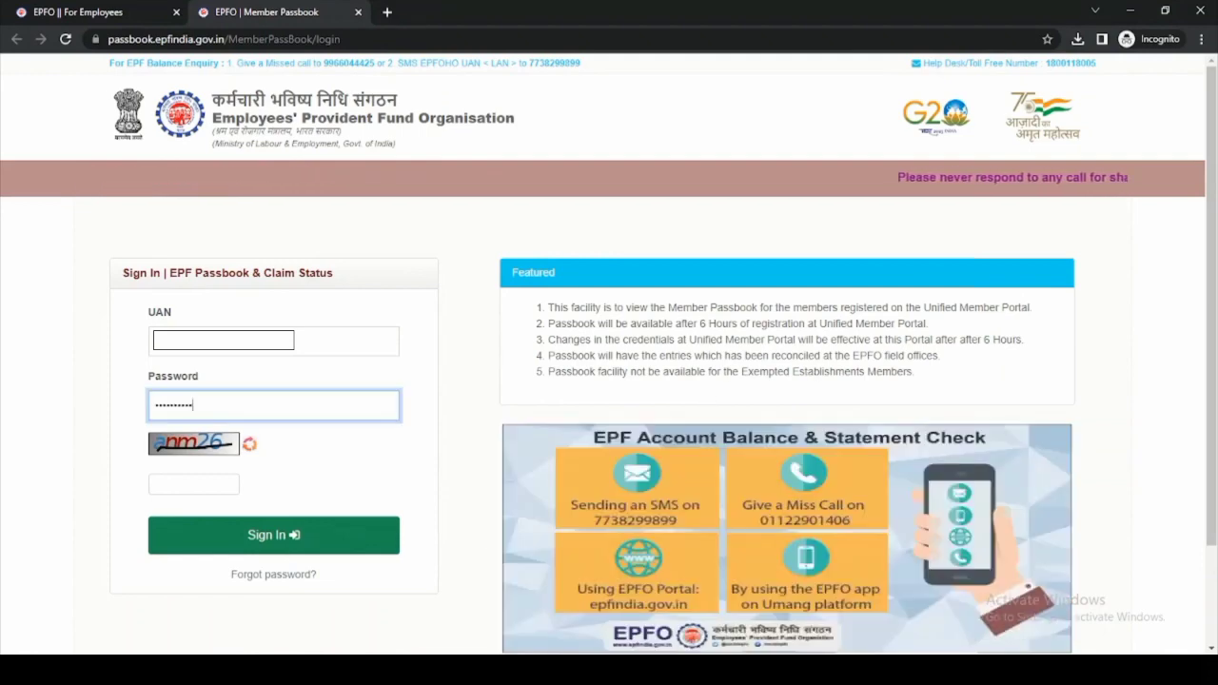
text(••)
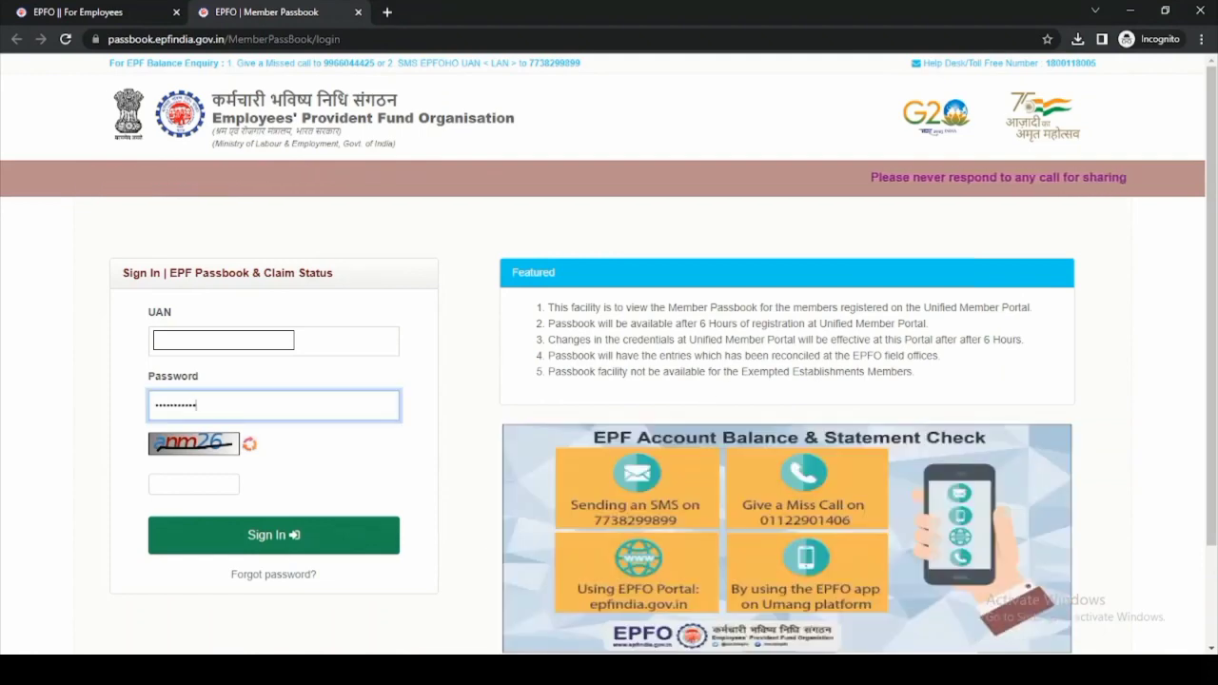
key(Tab)
key(Tab)
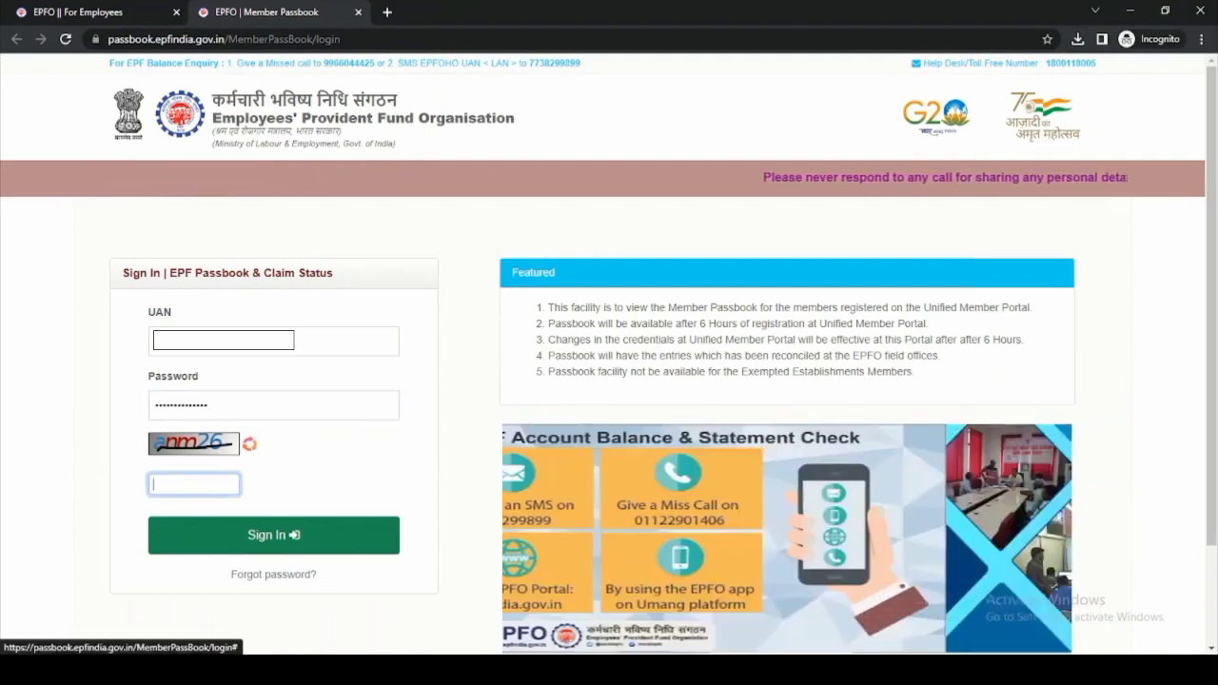
text(an)
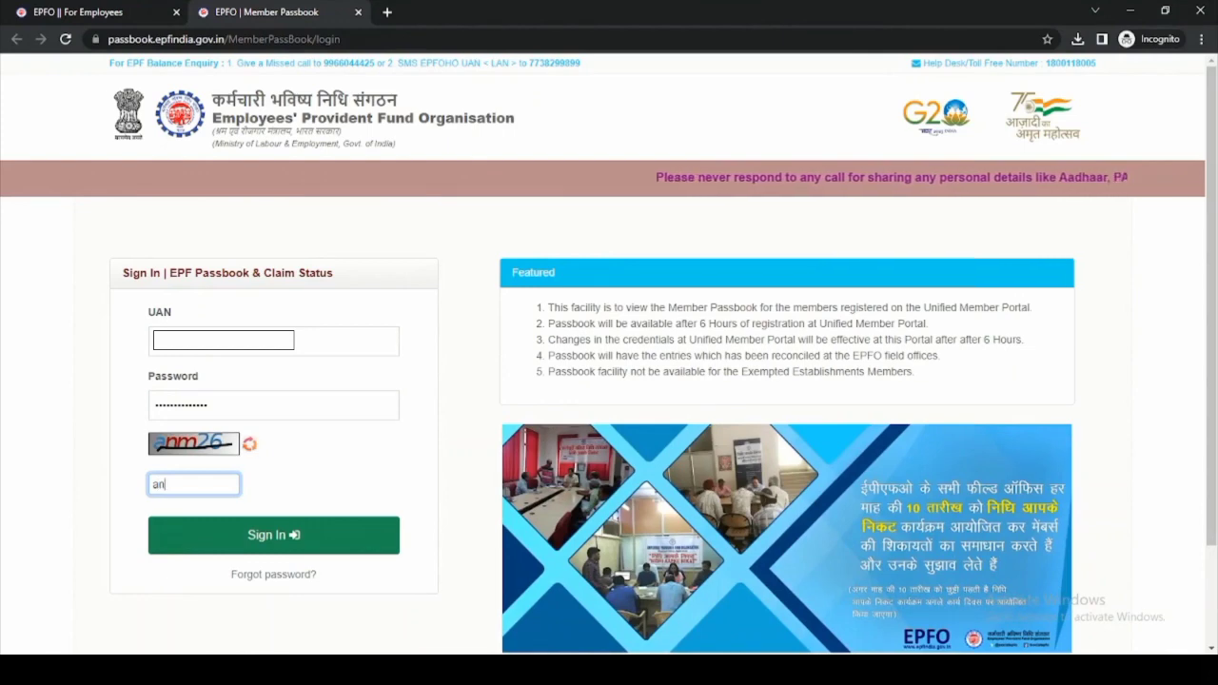
text(m26)
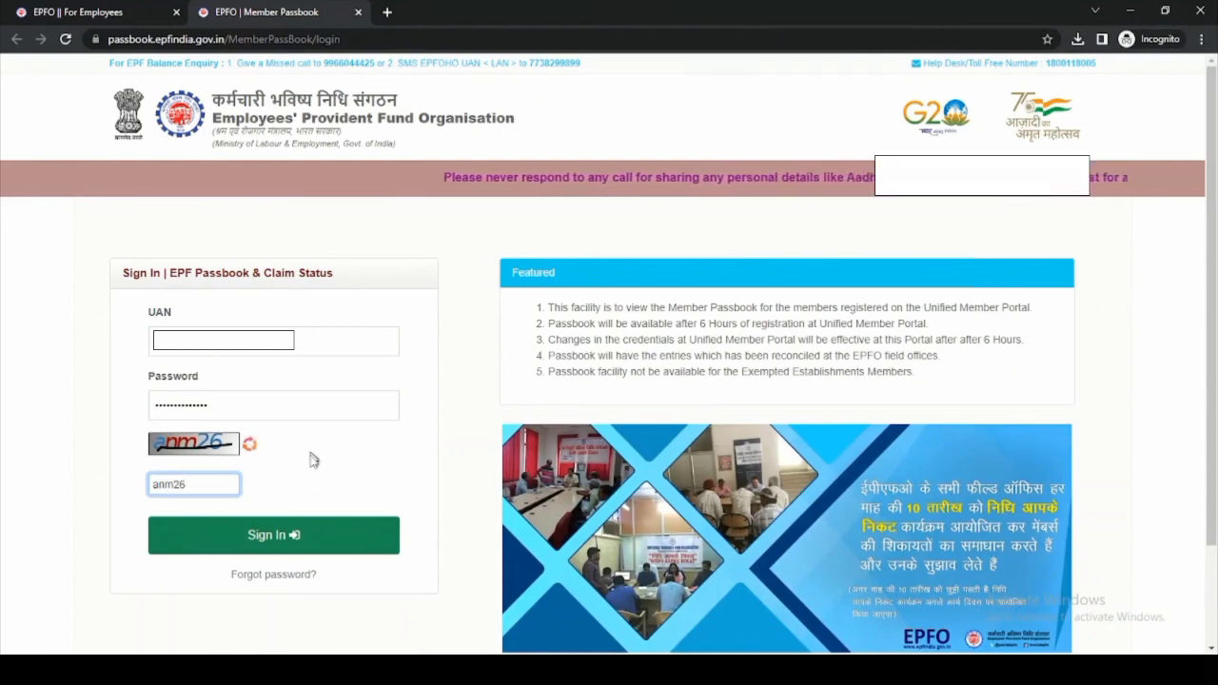
click(266, 536)
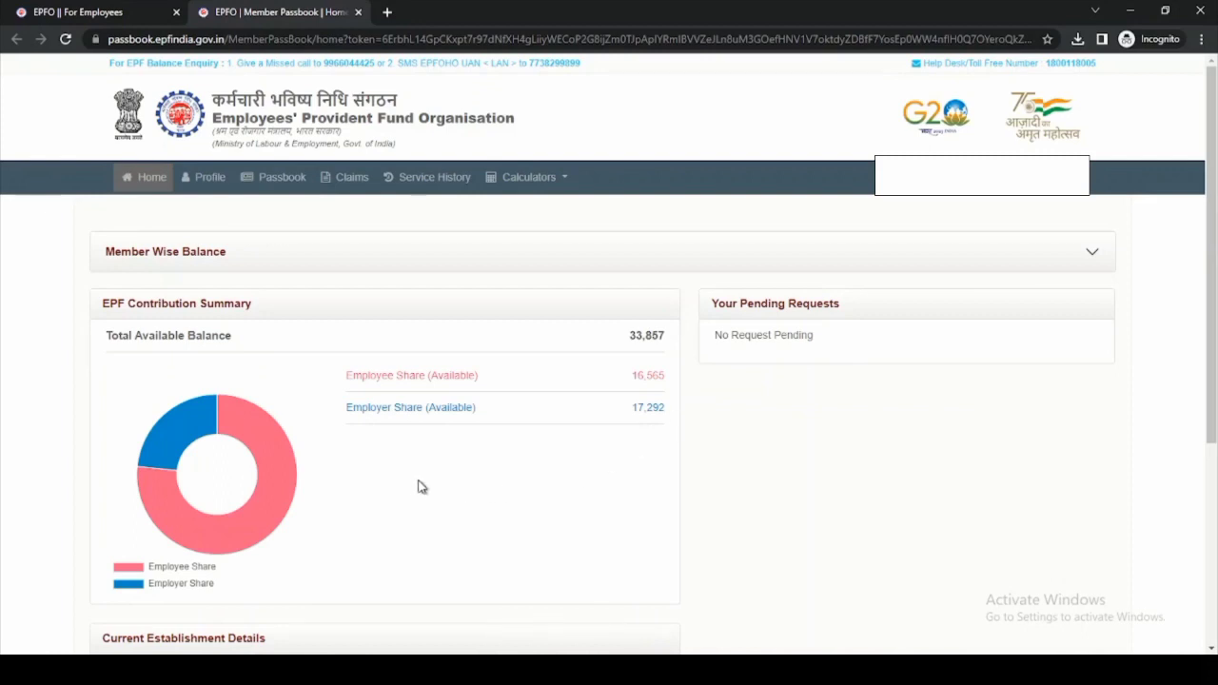
- Inspect the donut chart segments of the 33,857 balance on Home and scroll down
mouse_move(263, 430)
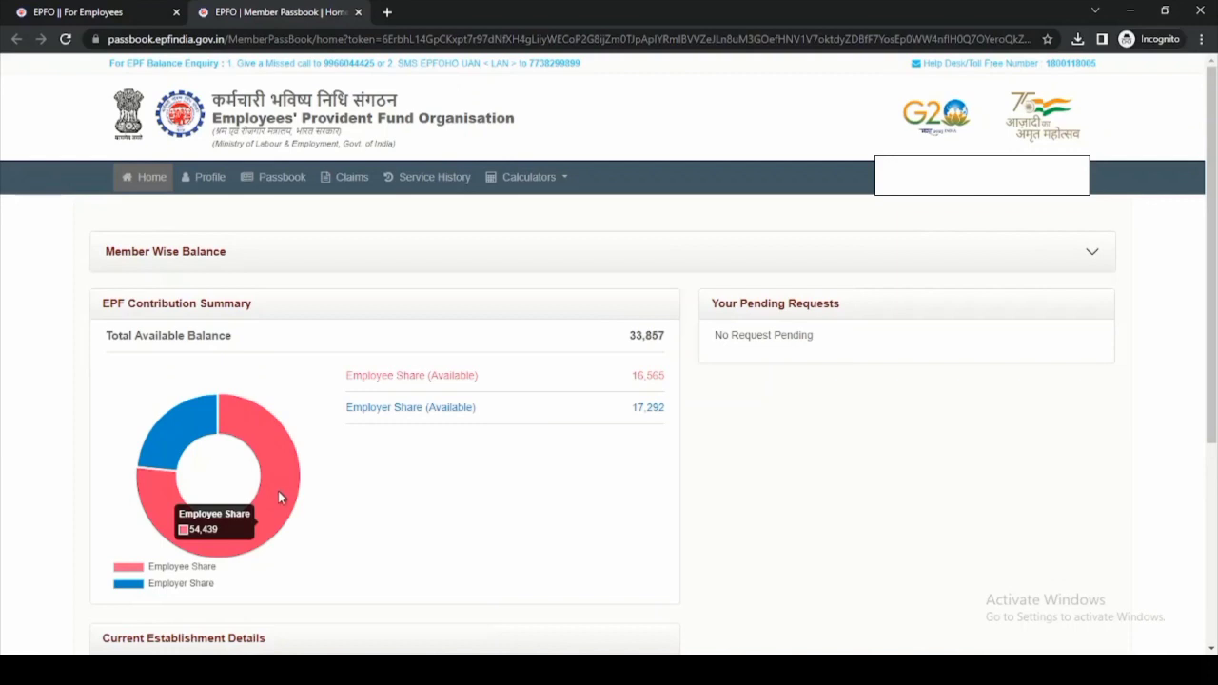
mouse_move(181, 419)
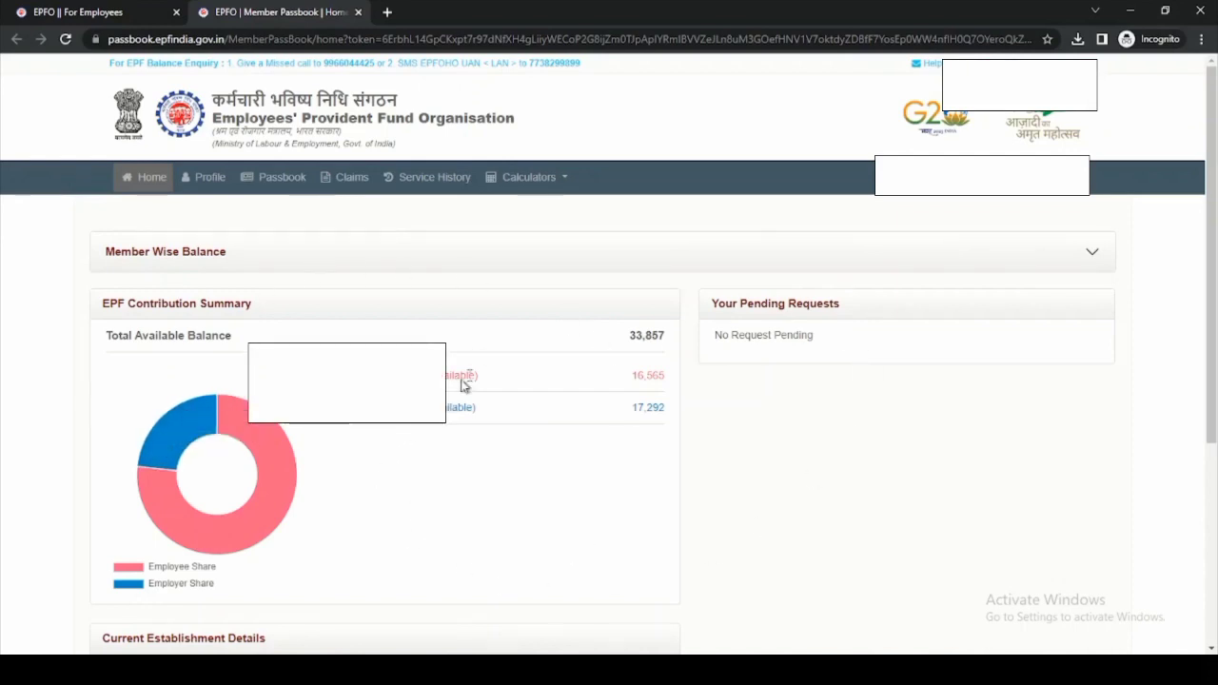
scroll(506, 453, down, 5)
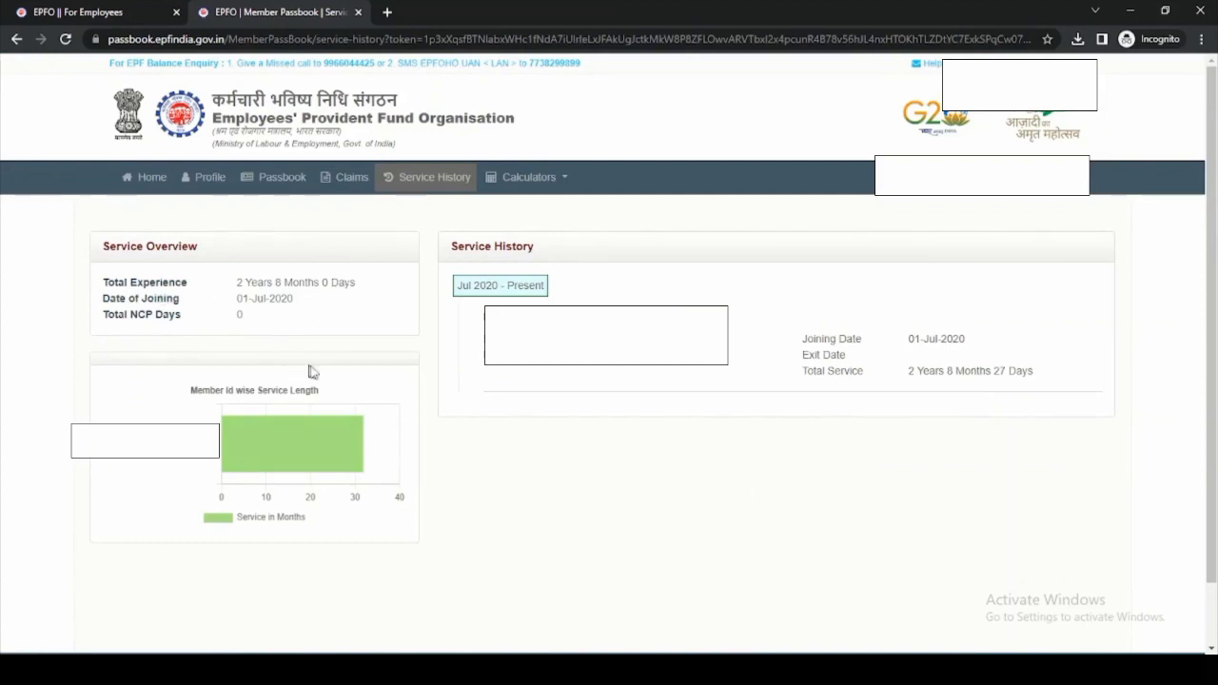
- Check the service chart, revisit Service History and Home, then open the member Profile
mouse_move(234, 463)
click(426, 180)
click(153, 179)
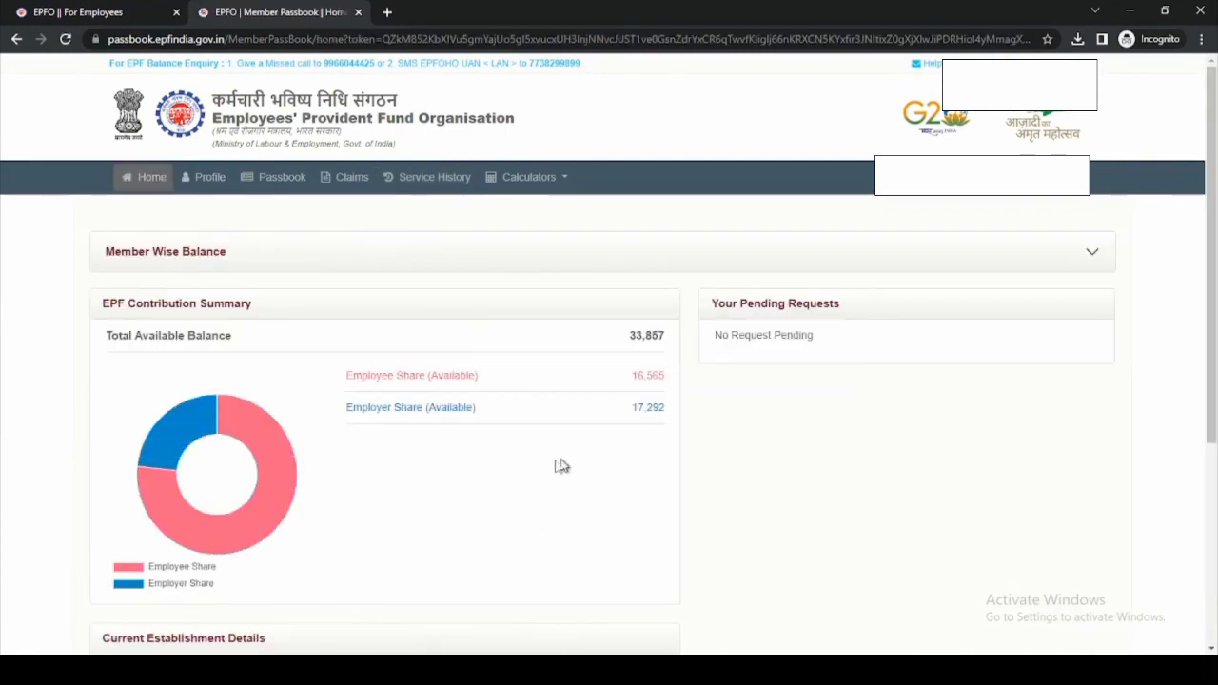
click(214, 180)
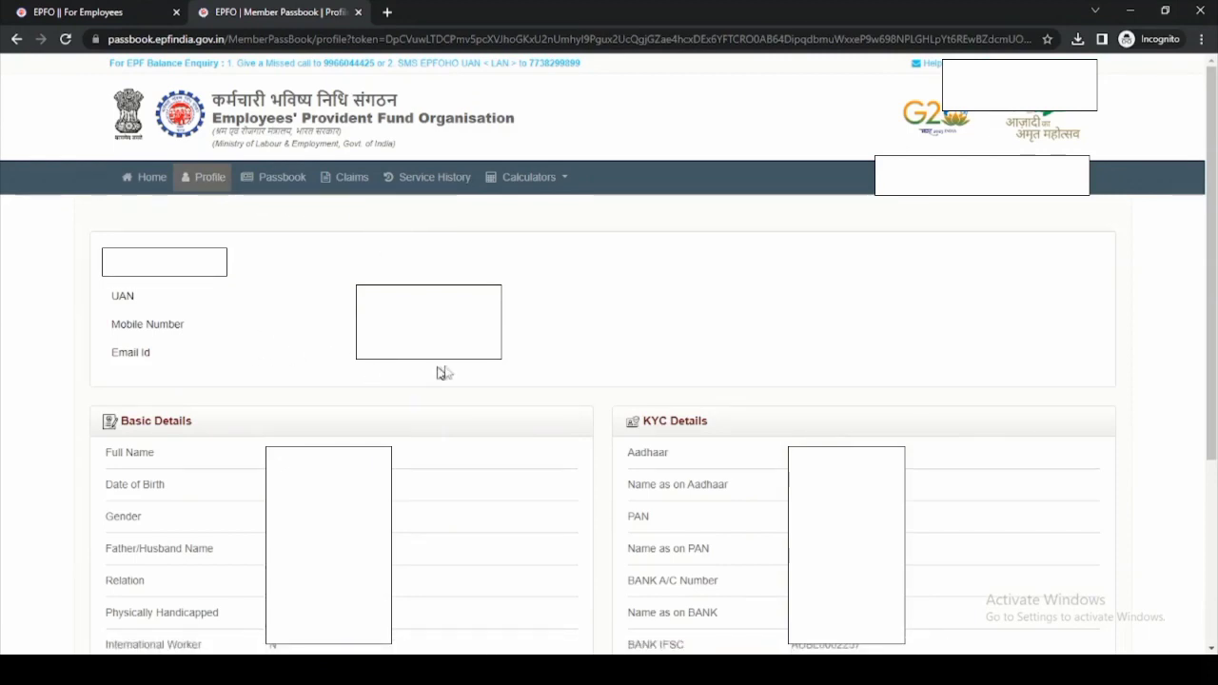
- Scroll through the member Profile's Basic and KYC details and back to the top
scroll(469, 370, down, 3)
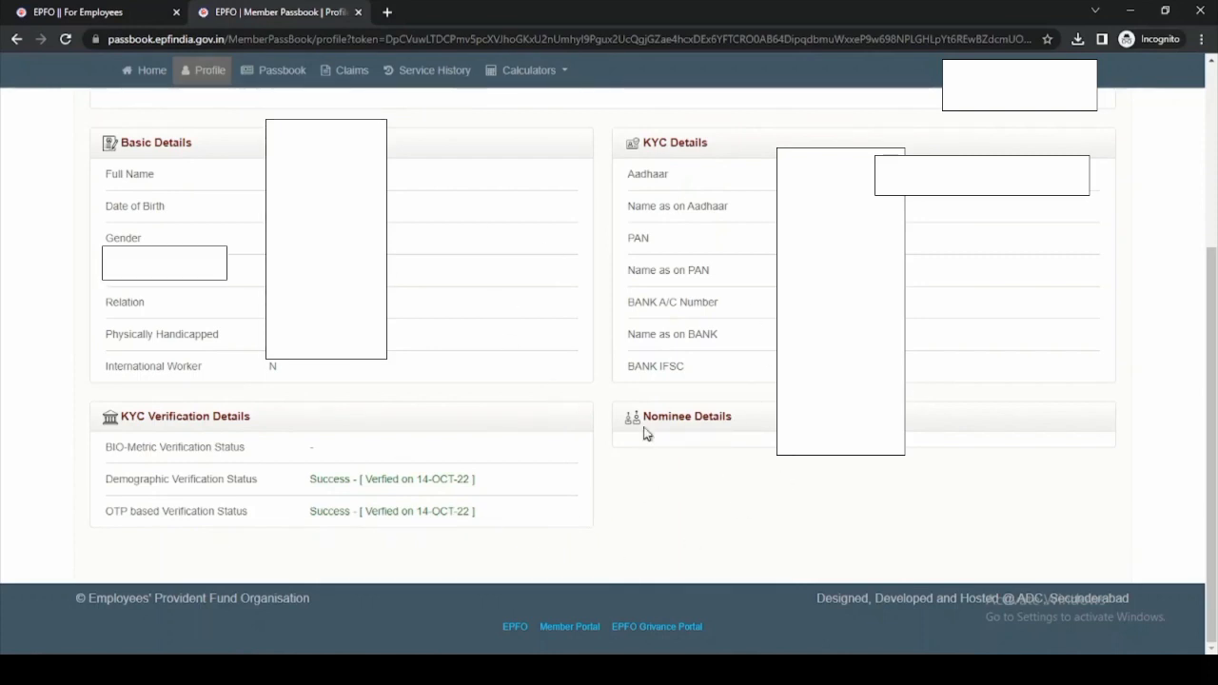
scroll(569, 377, up, 3)
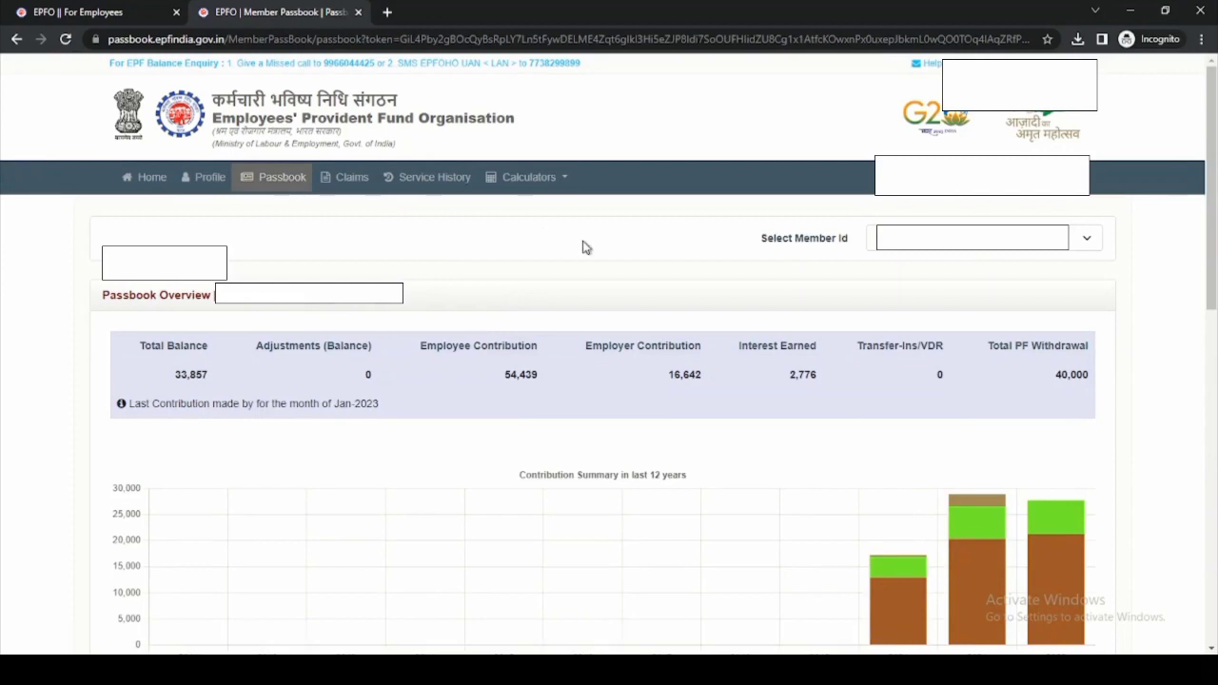
scroll(586, 245, down, 1)
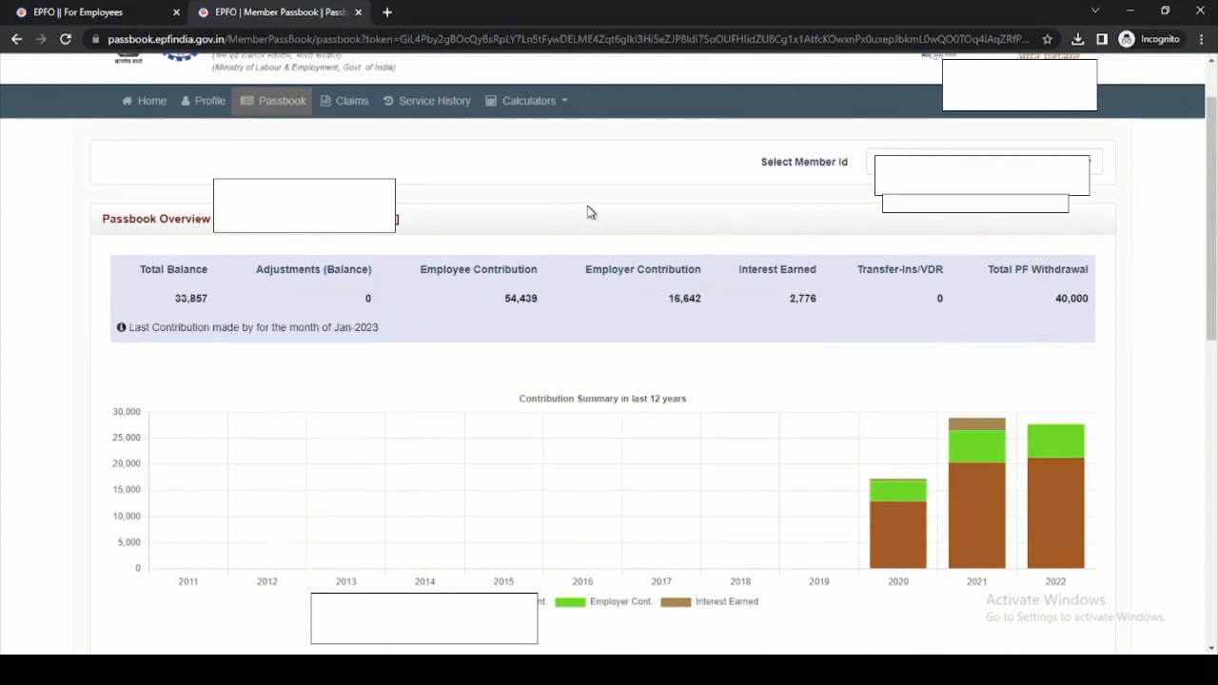
scroll(587, 211, down, 1)
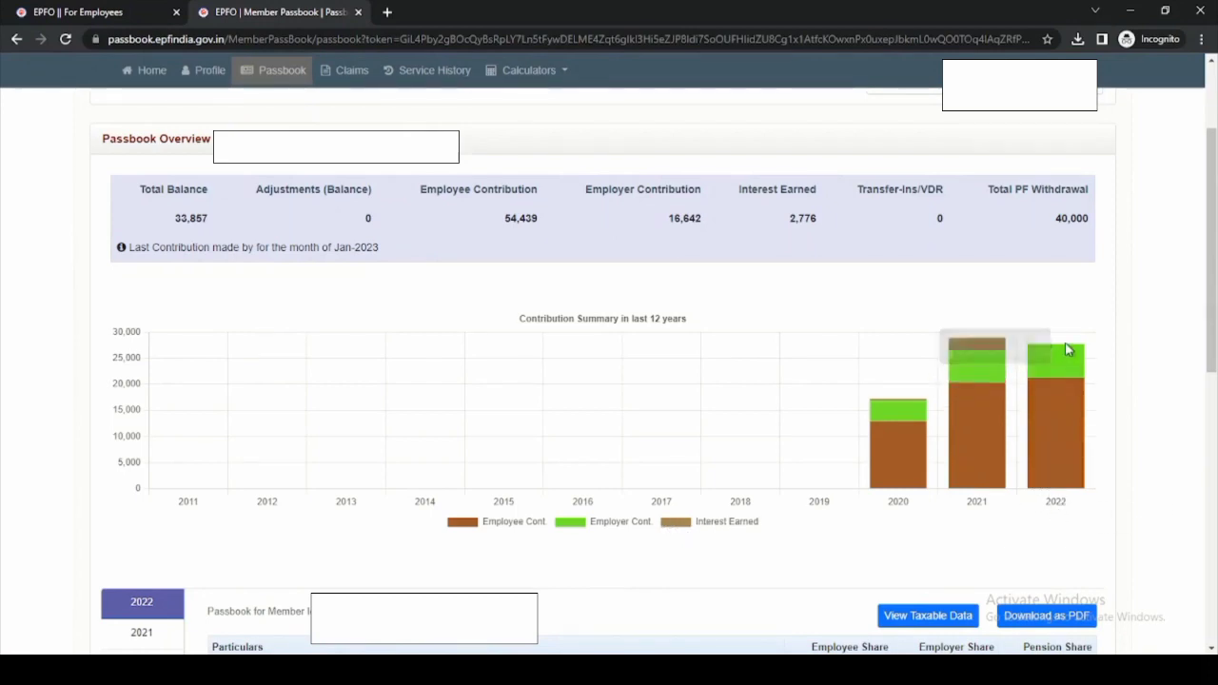
mouse_move(1068, 360)
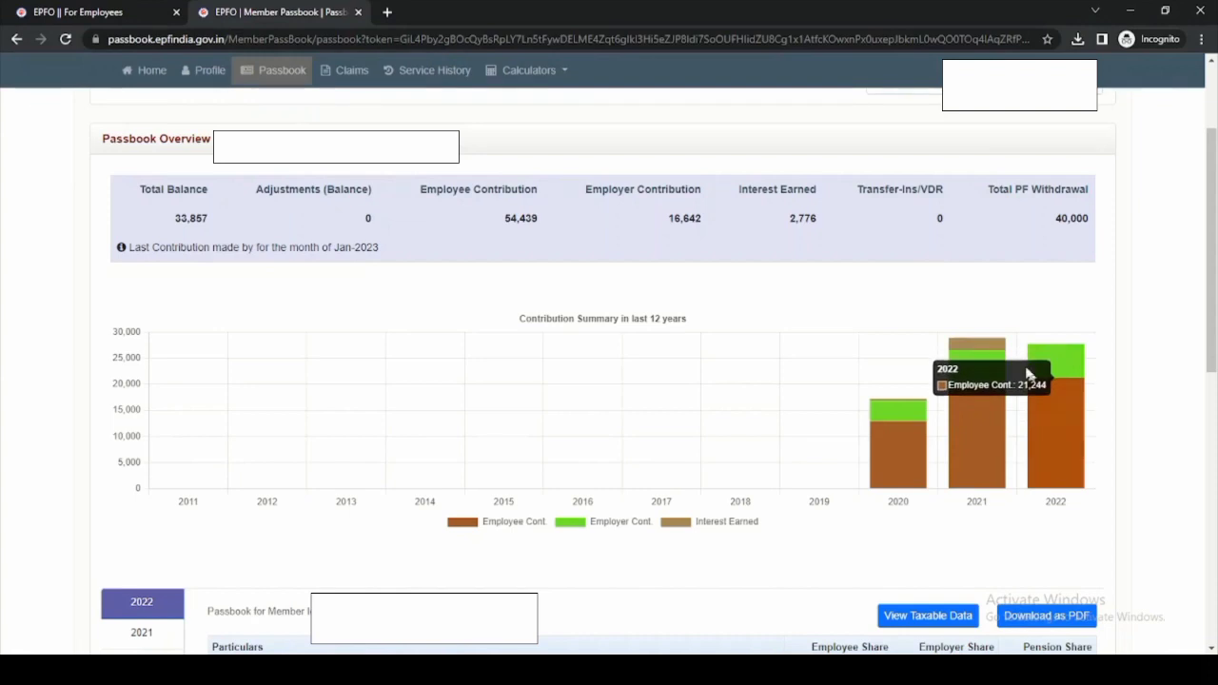
mouse_move(984, 348)
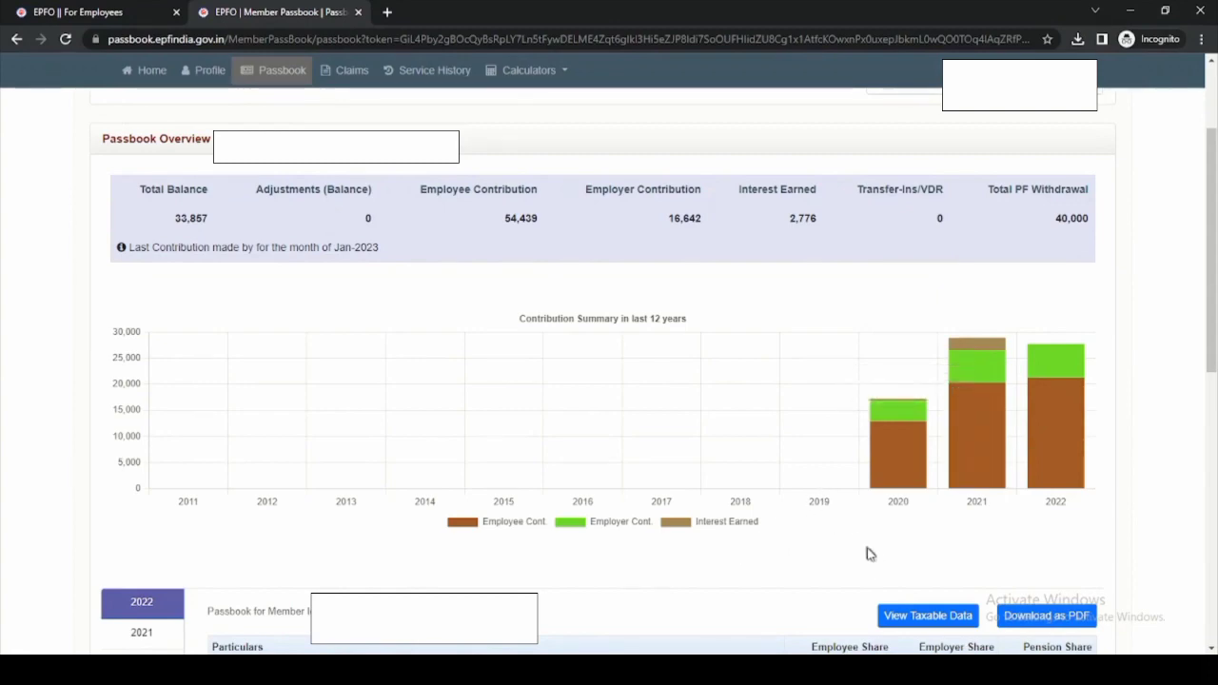
scroll(858, 546, down, 5)
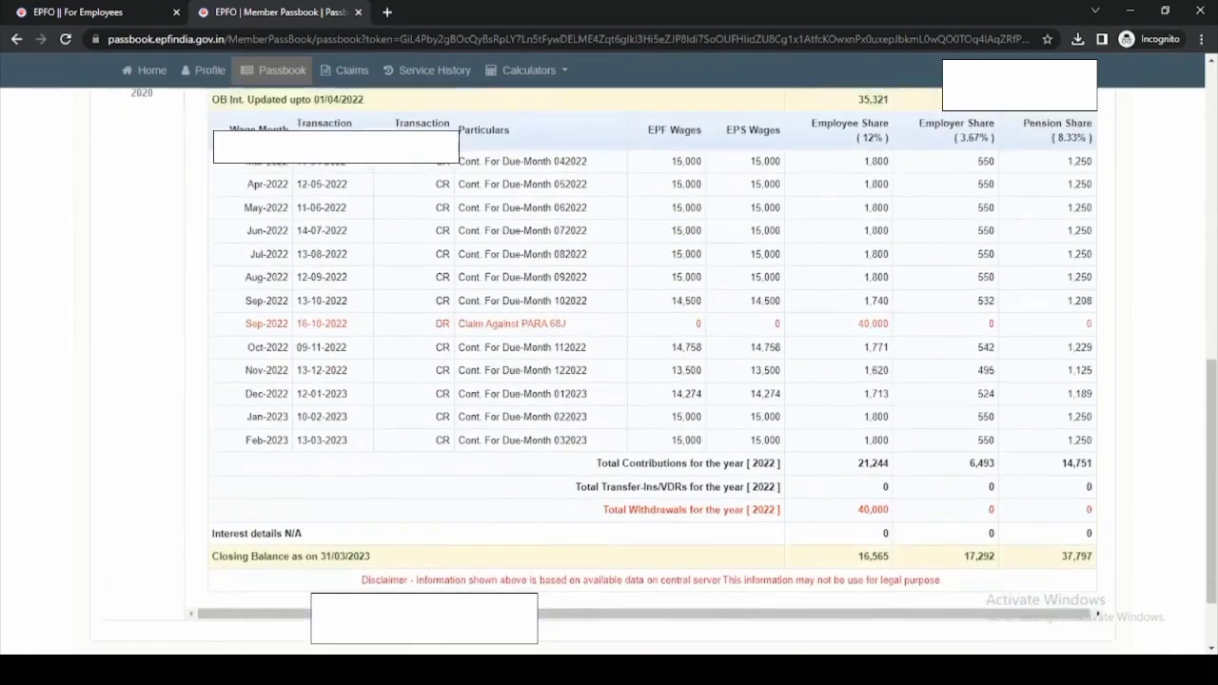
scroll(858, 545, up, 2)
scroll(857, 546, down, 1)
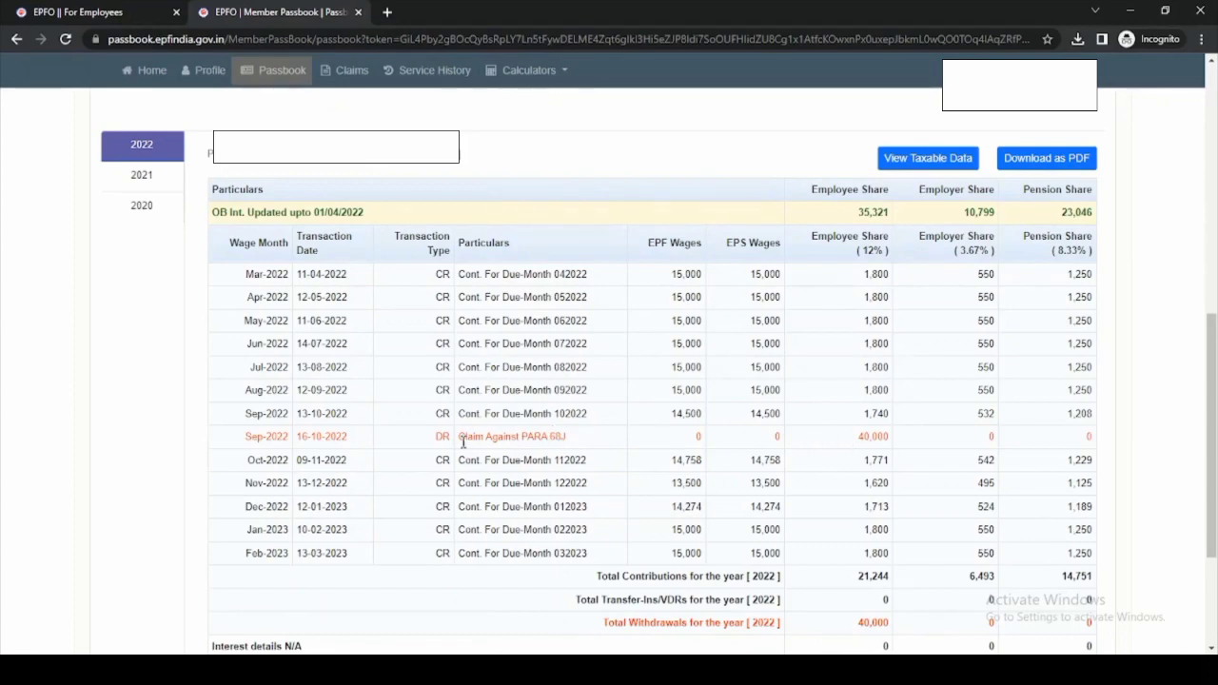
scroll(908, 456, down, 1)
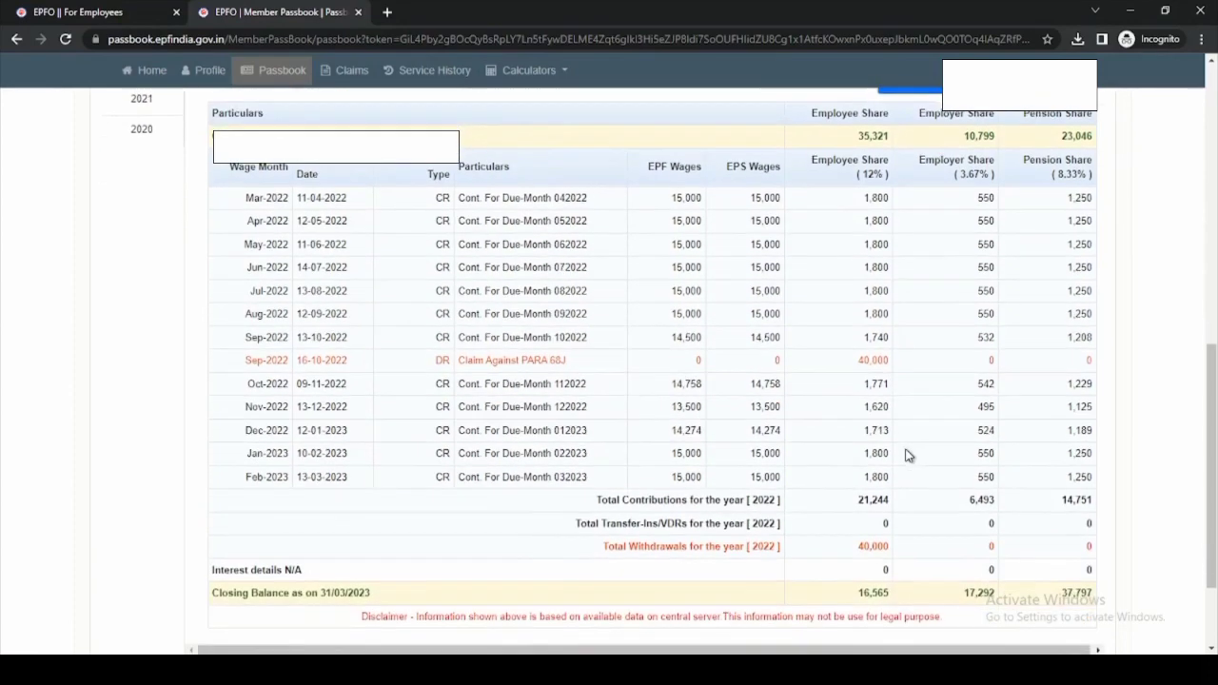
scroll(868, 487, down, 1)
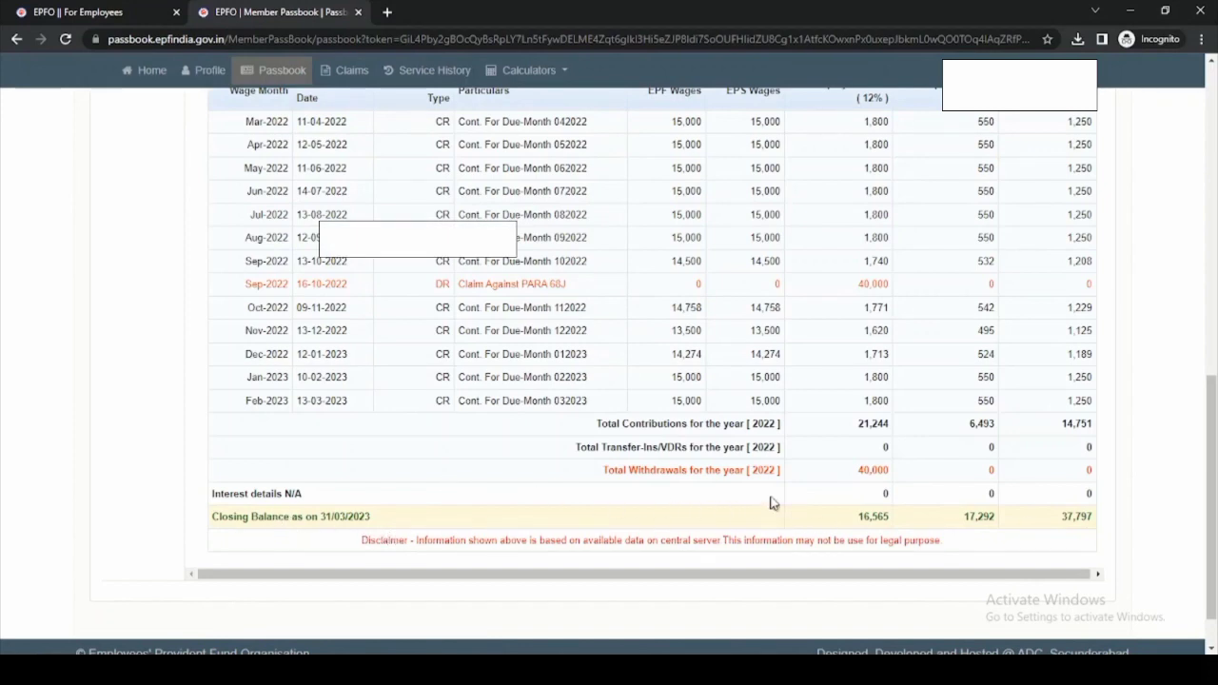
scroll(776, 502, up, 3)
scroll(777, 502, up, 1)
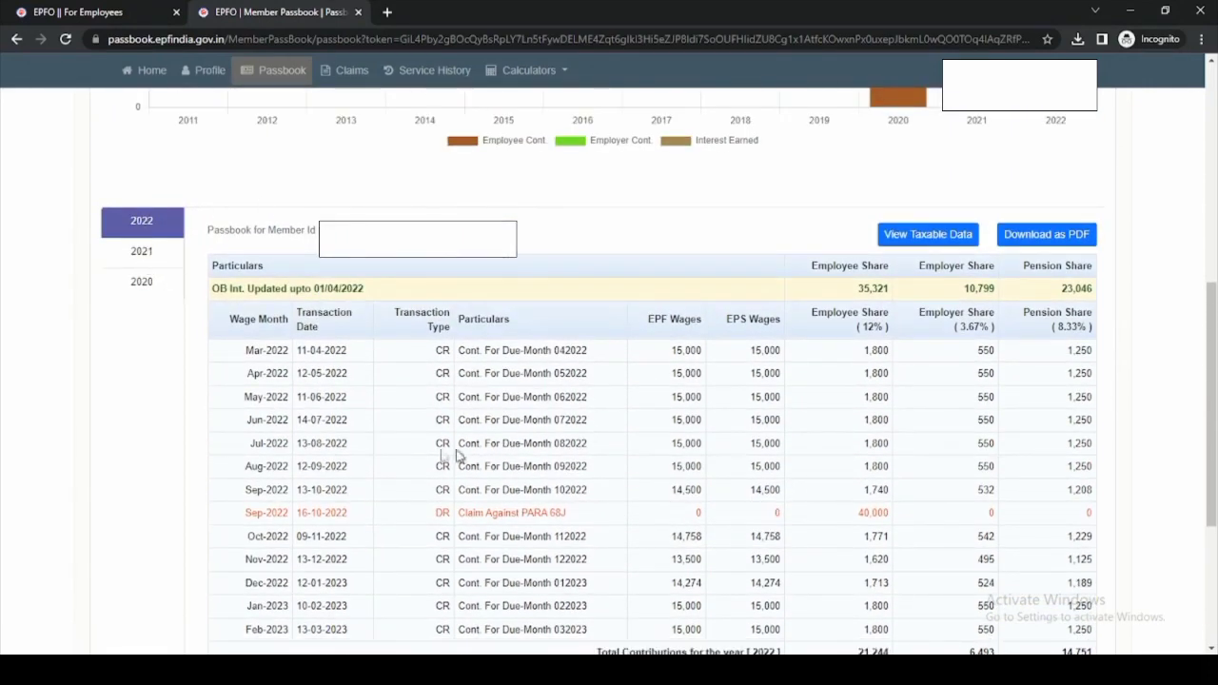
- Select the 2021 tab and view 2022-2023 taxable data: 21,244 contributions, 0 taxable
click(149, 255)
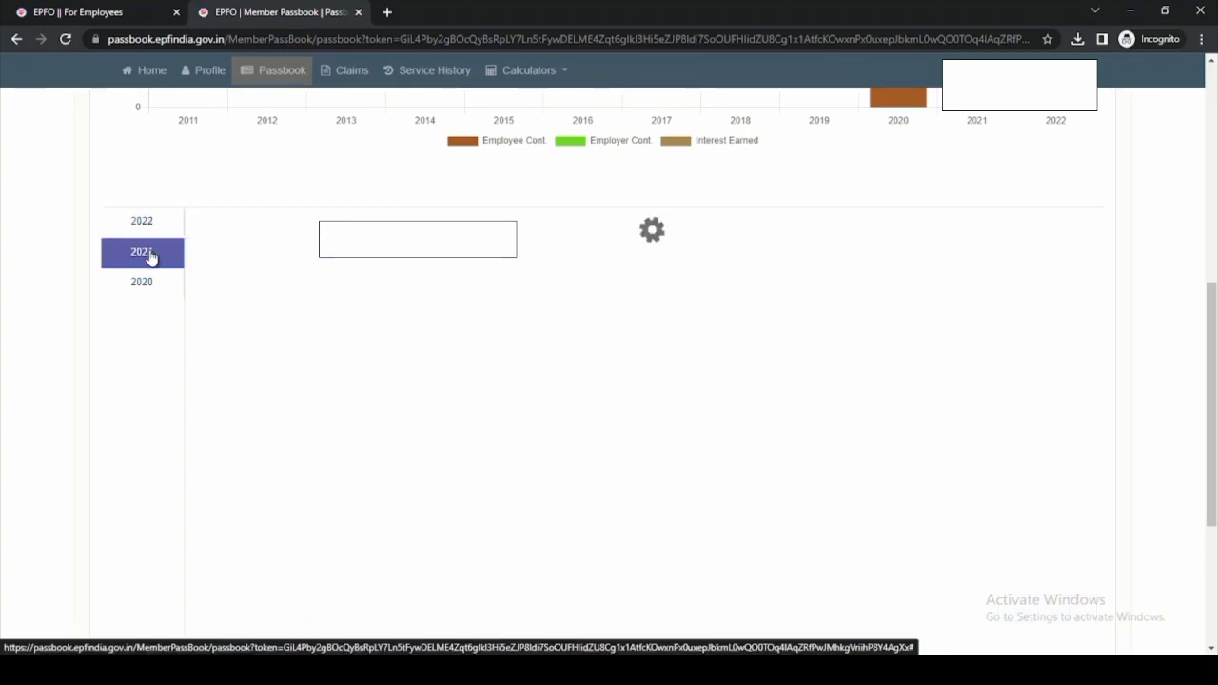
click(929, 257)
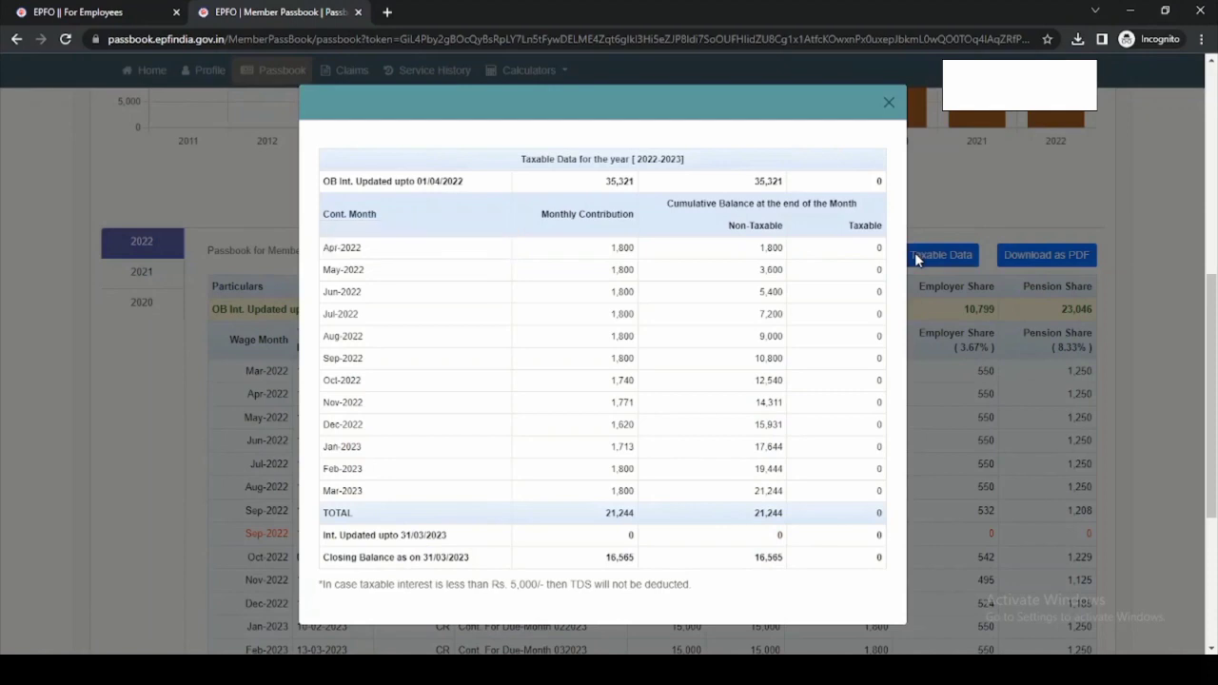
scroll(814, 250, up, 2)
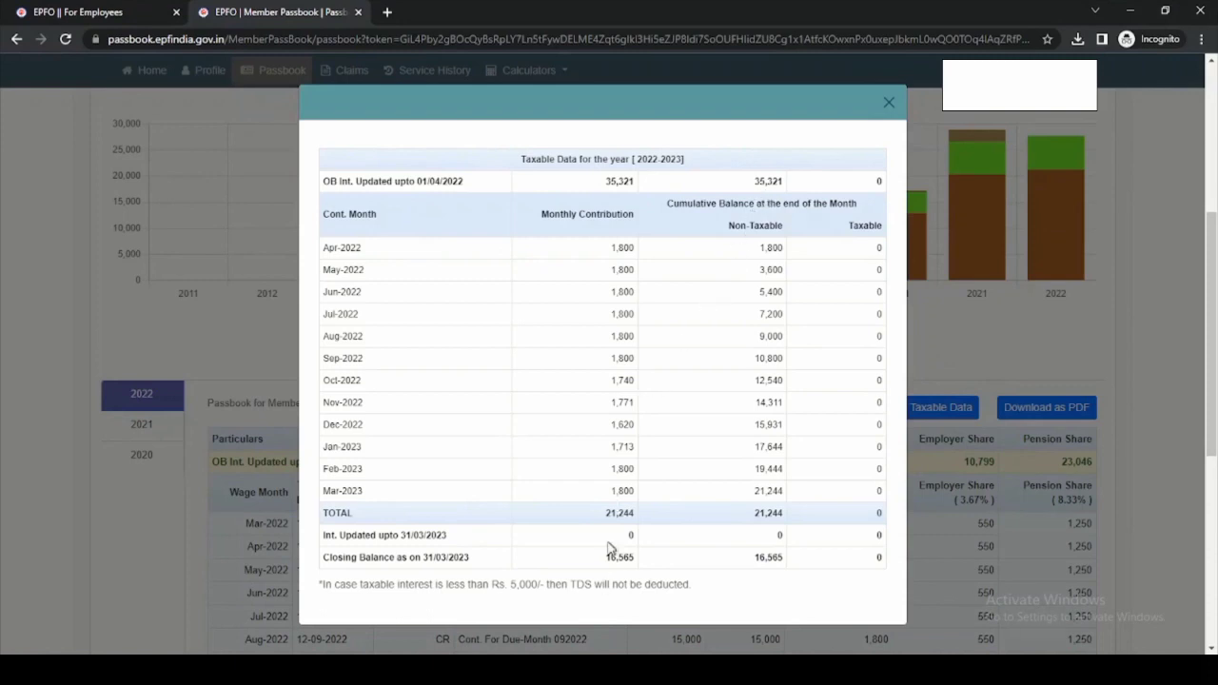
scroll(609, 510, down, 1)
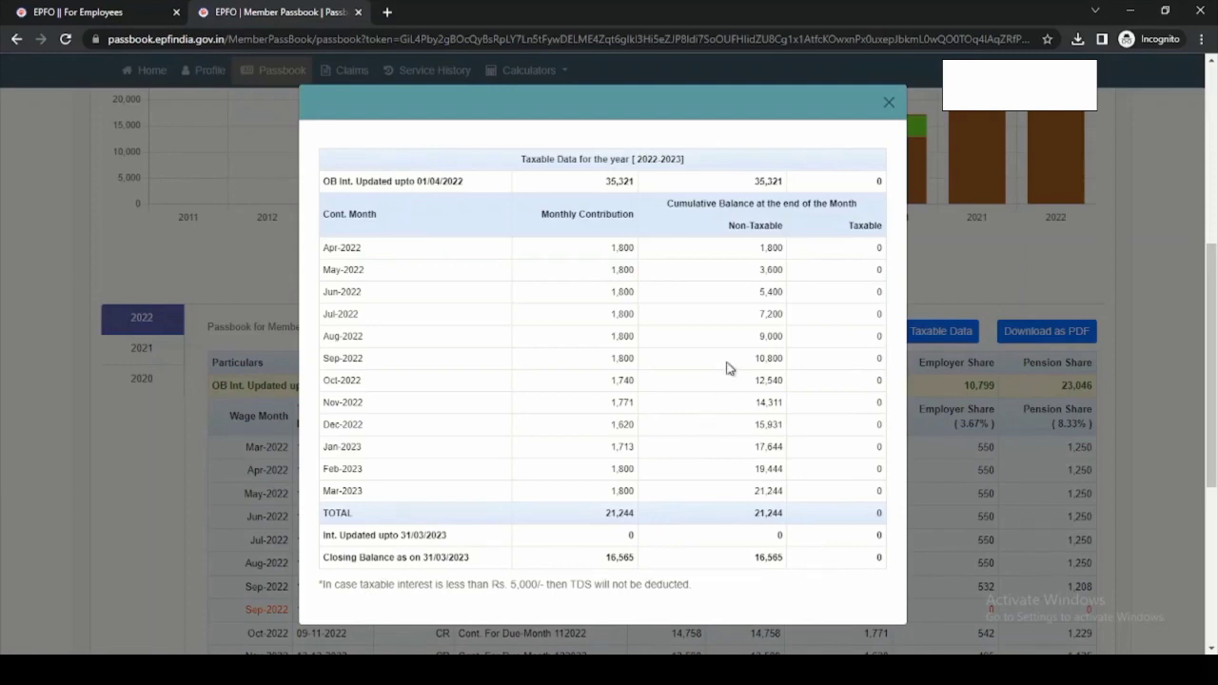
- Close the taxable data and download the 2022-2023 passbook as a 152 KB PDF
click(890, 105)
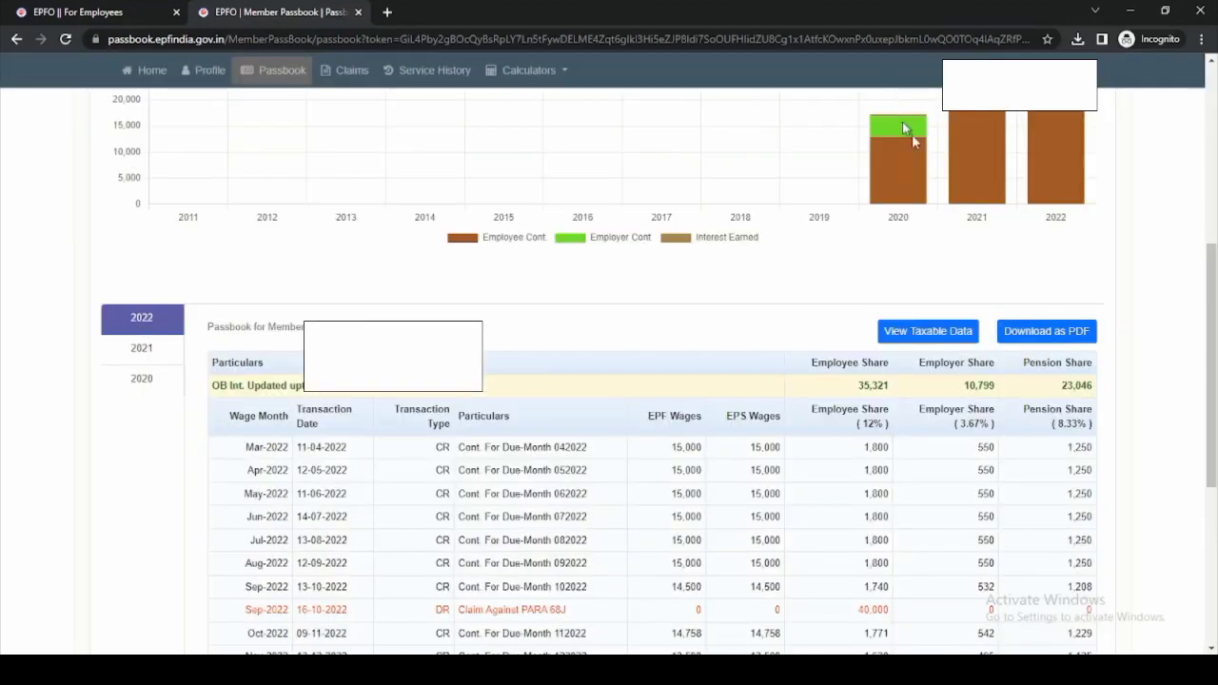
click(1050, 337)
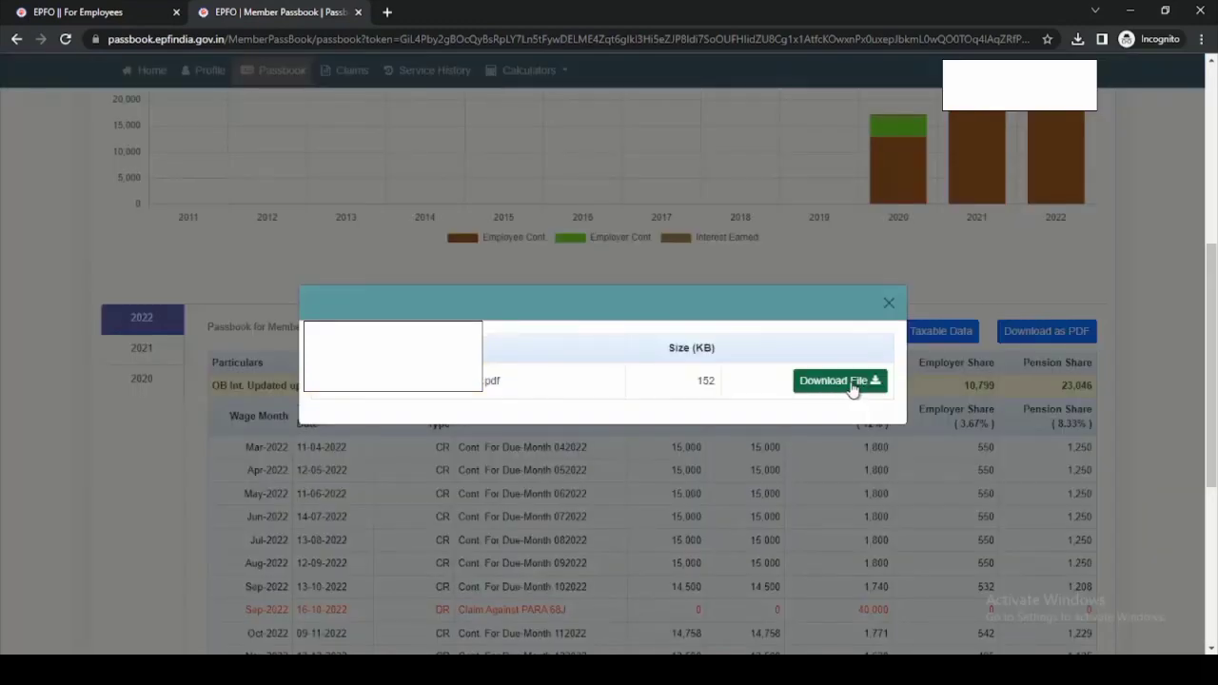
click(841, 381)
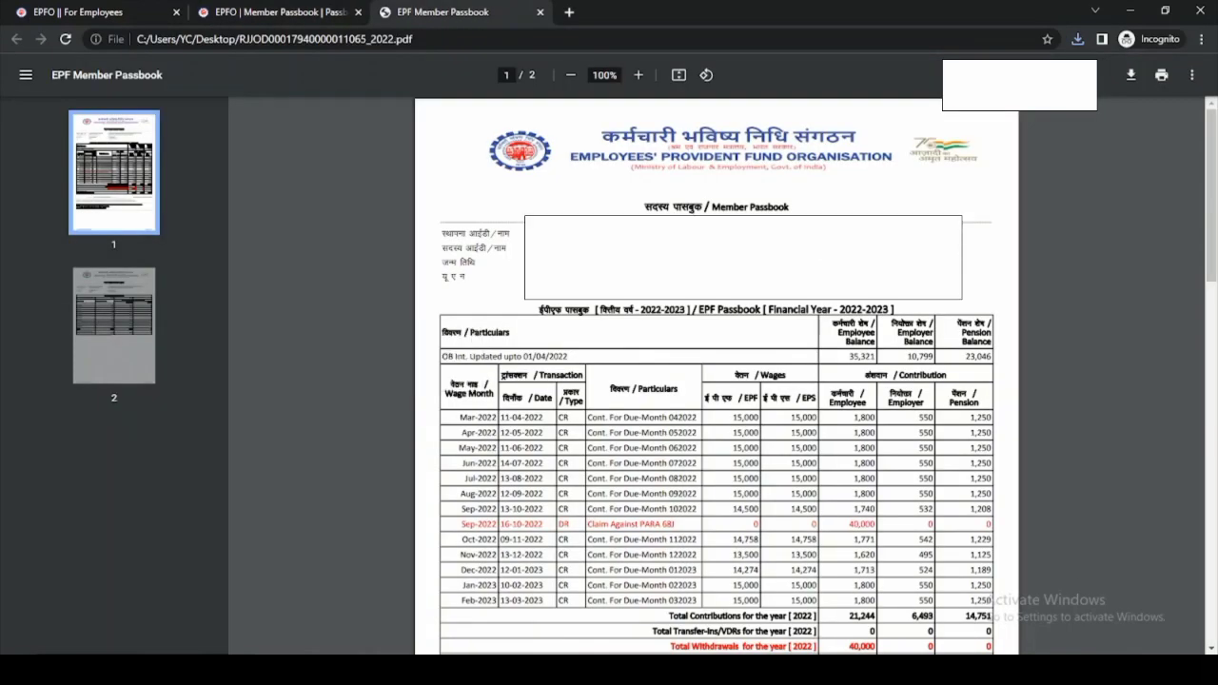
- Scroll through both pages of the EPF Member Passbook PDF, then close its tab
scroll(717, 381, down, 3)
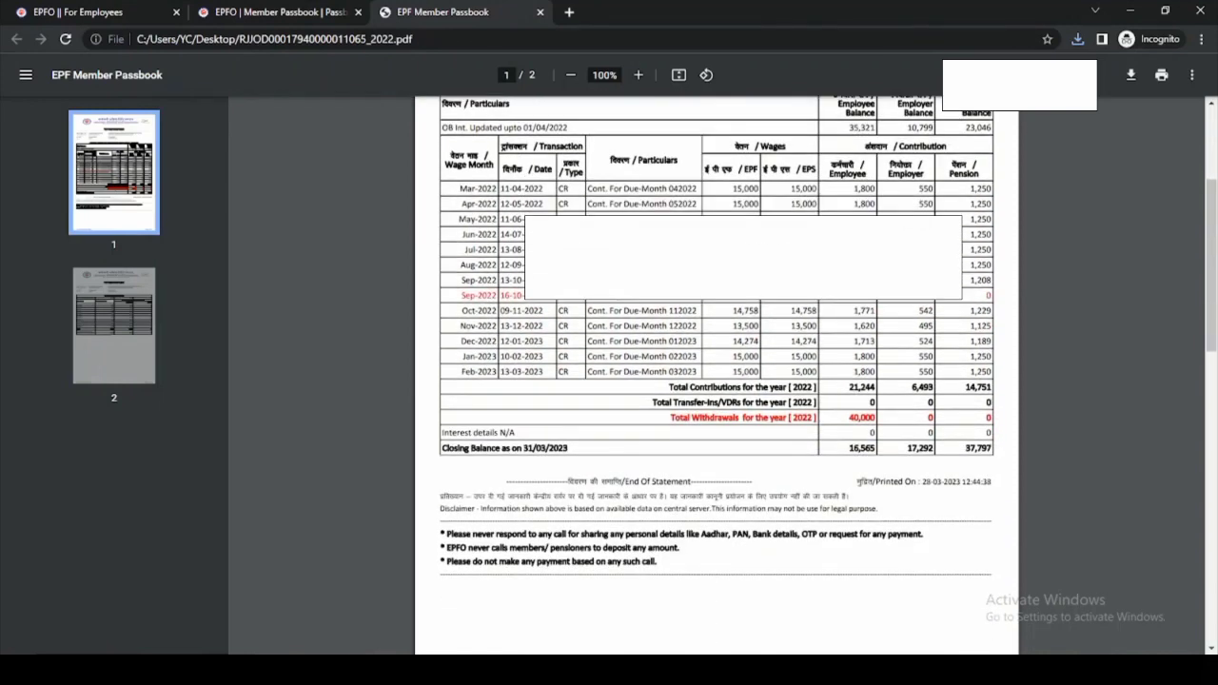
scroll(717, 381, down, 1)
scroll(716, 381, up, 1)
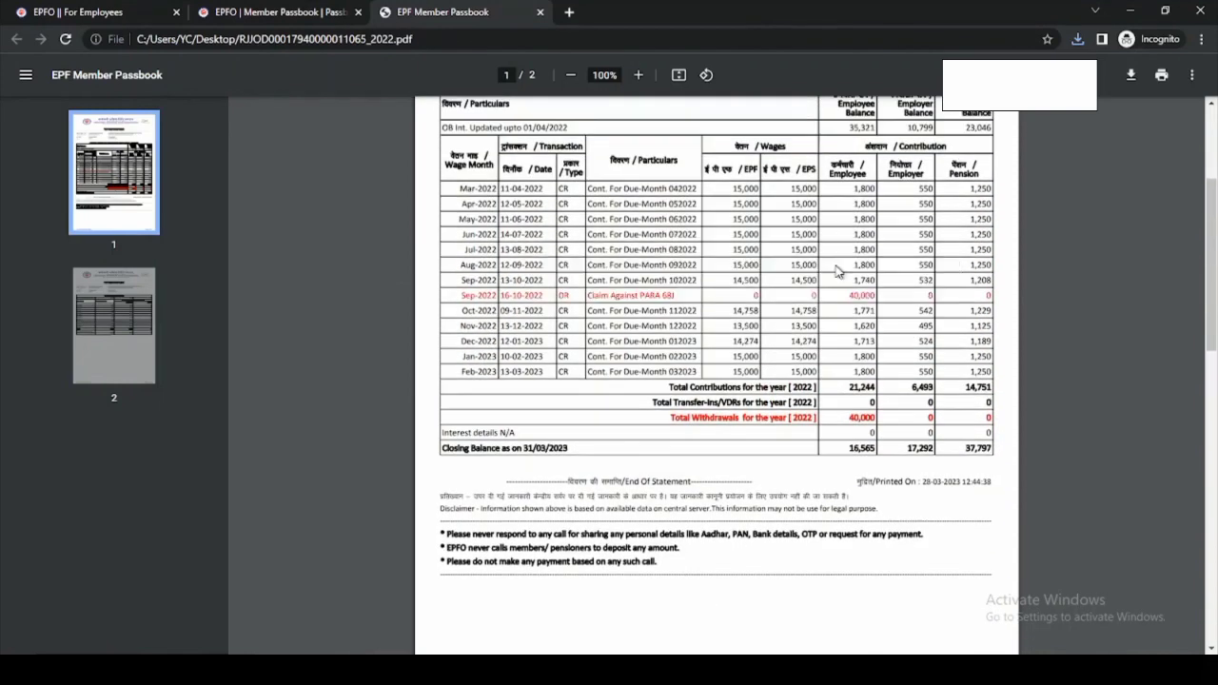
scroll(837, 276, up, 1)
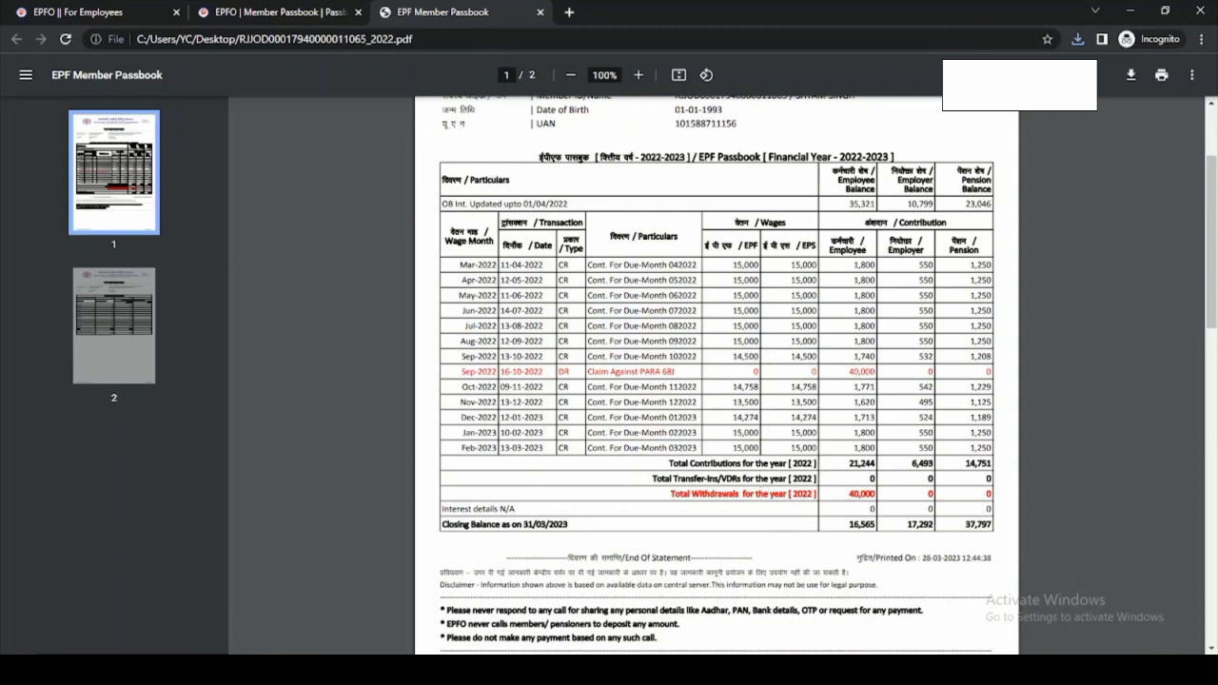
scroll(716, 371, down, 2)
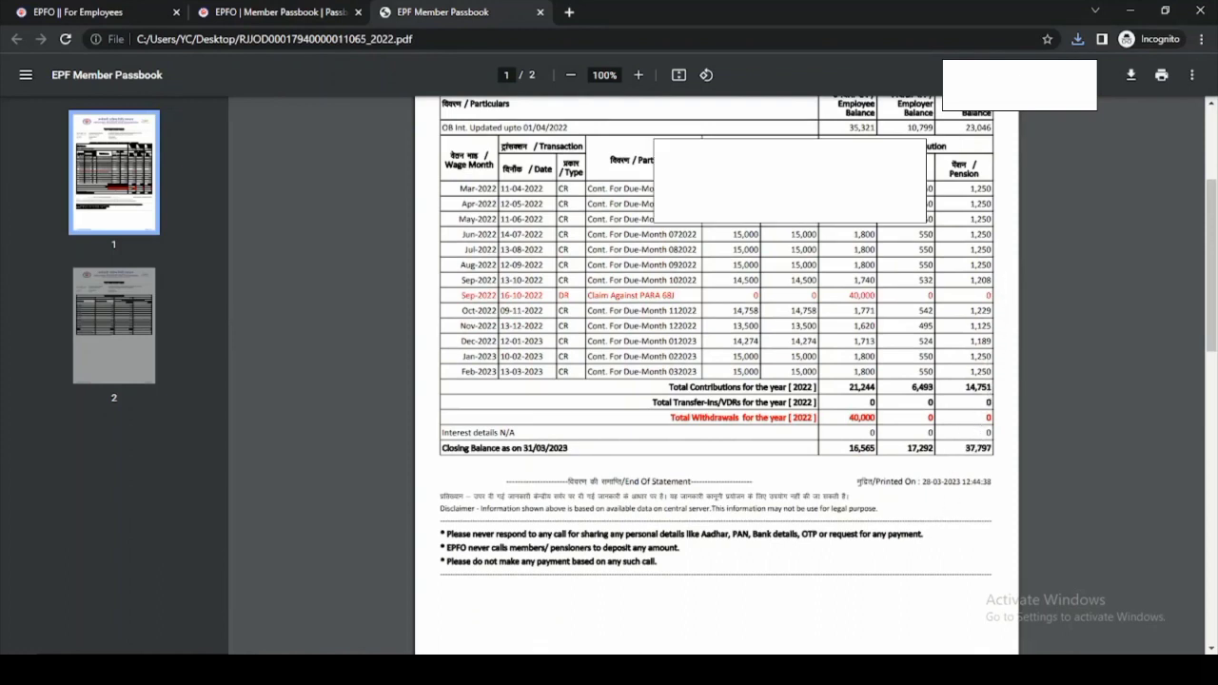
scroll(717, 371, up, 2)
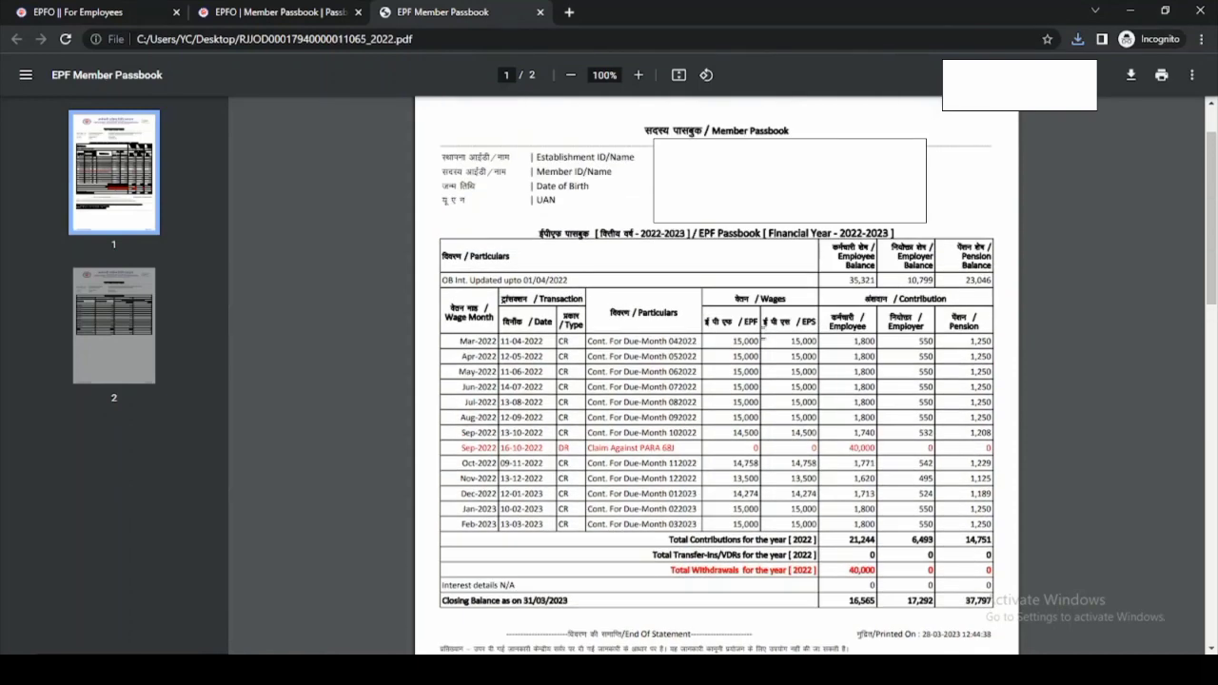
click(540, 14)
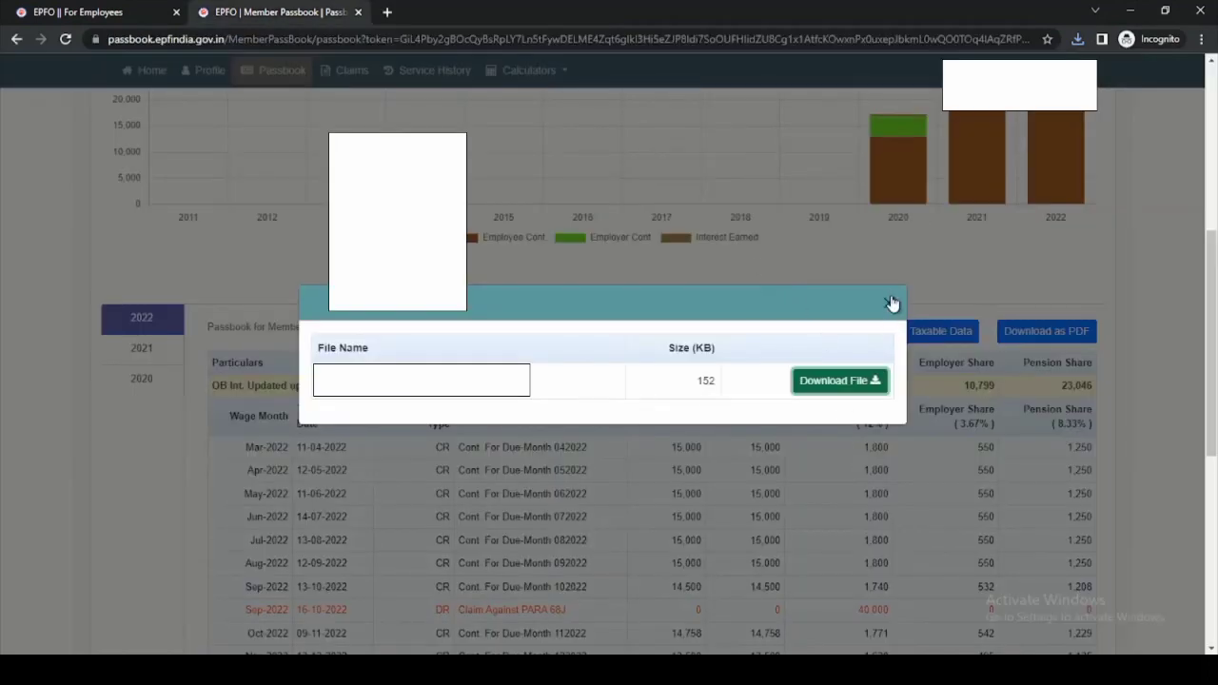
- Dismiss the download window and return to the Passbook Overview showing the 33,857 balance
click(895, 301)
scroll(895, 301, down, 1)
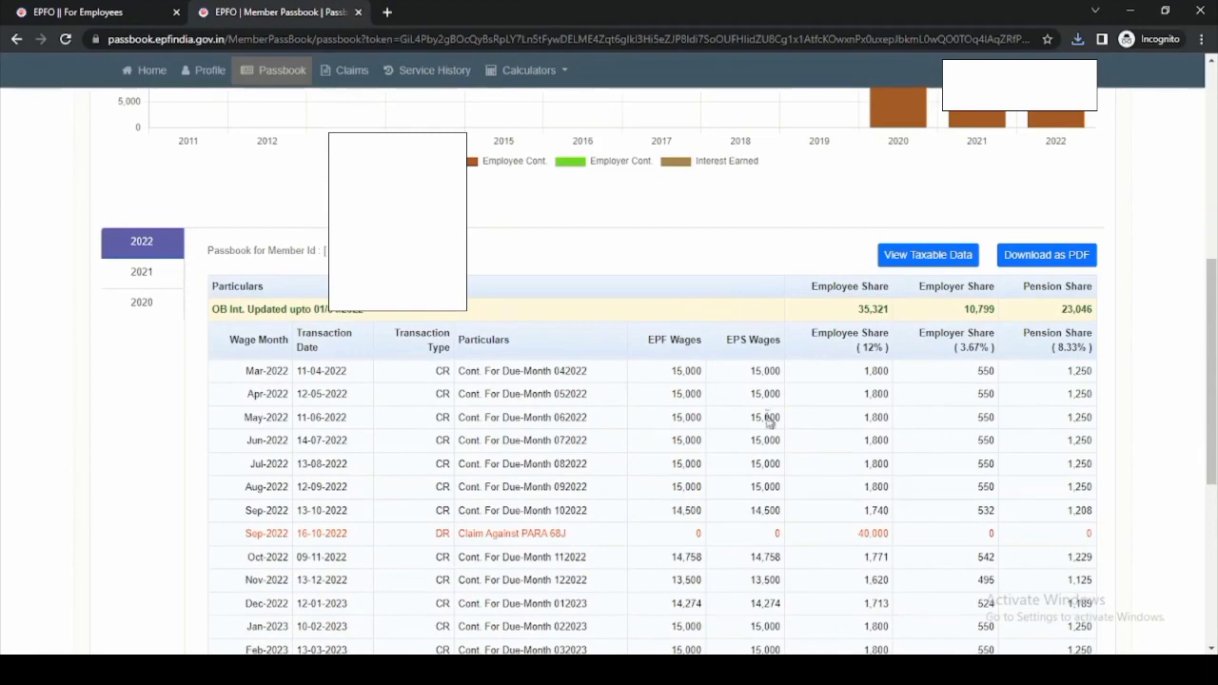
scroll(769, 421, down, 1)
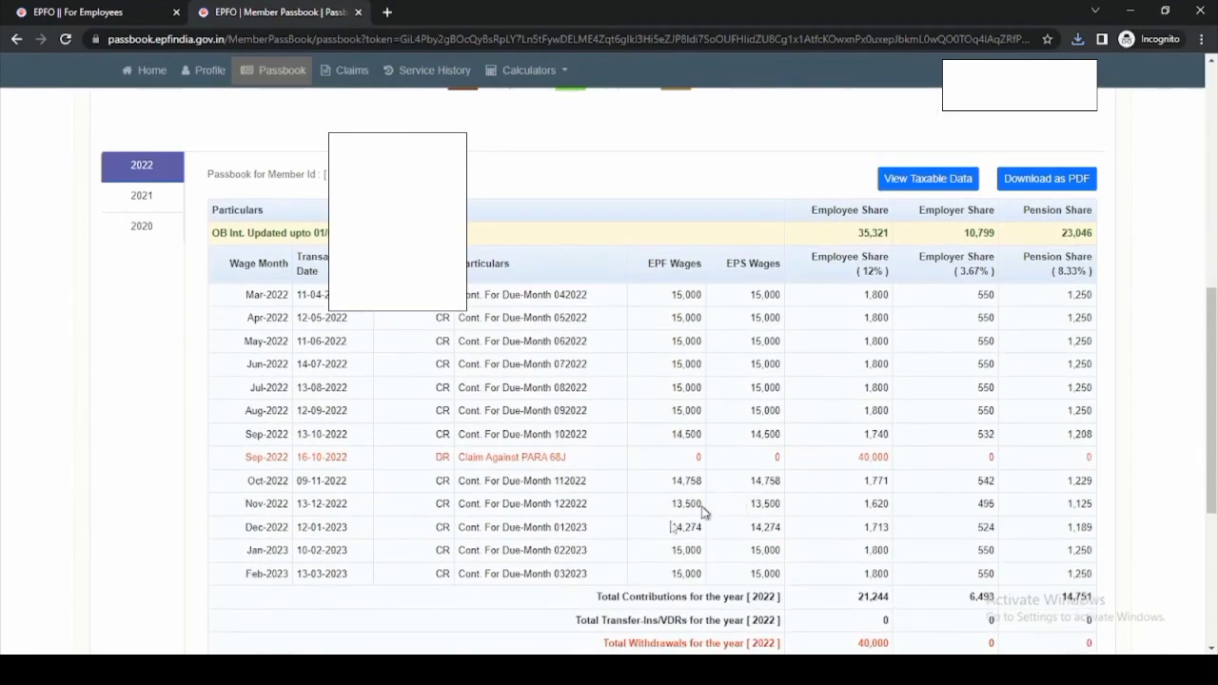
scroll(557, 386, up, 6)
scroll(557, 386, up, 1)
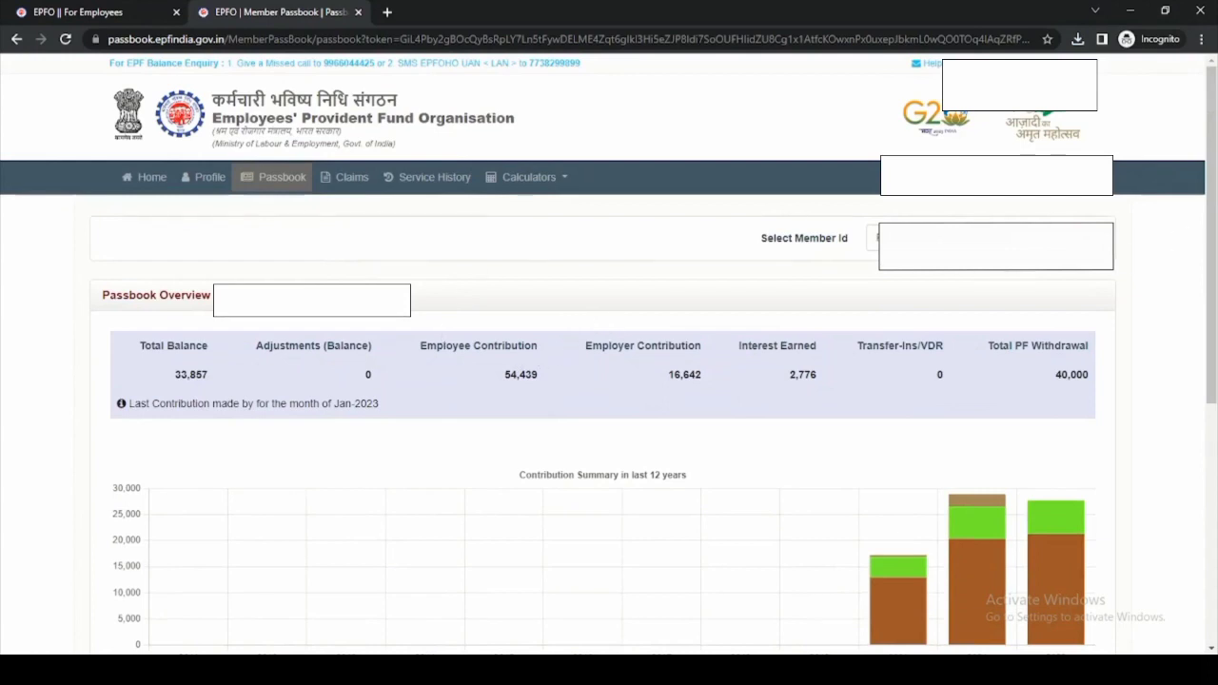
- Glance at the member ID list without changing it, then switch to the Claims page
click(990, 238)
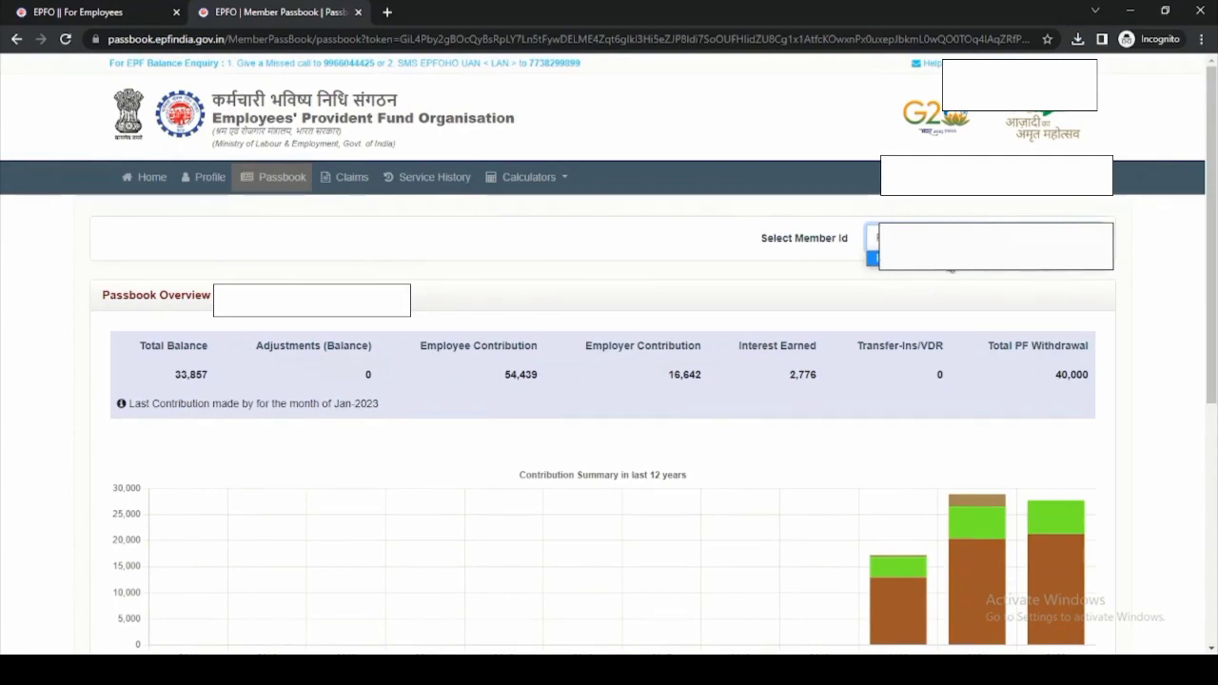
click(972, 277)
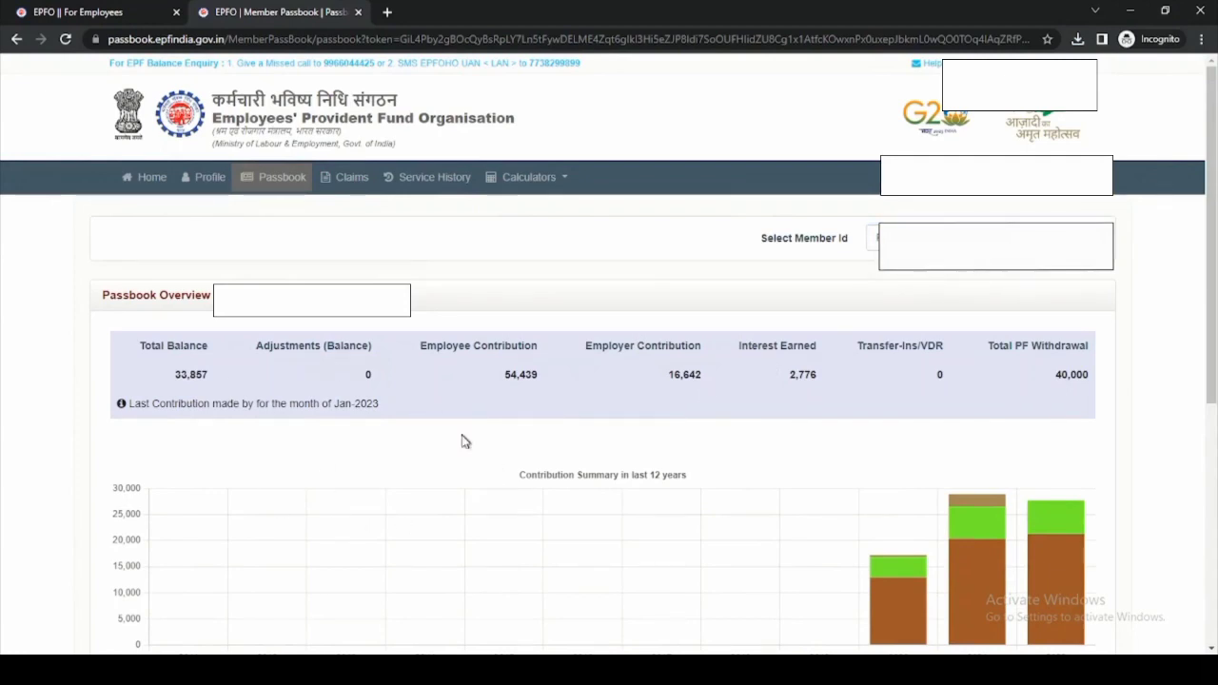
click(352, 185)
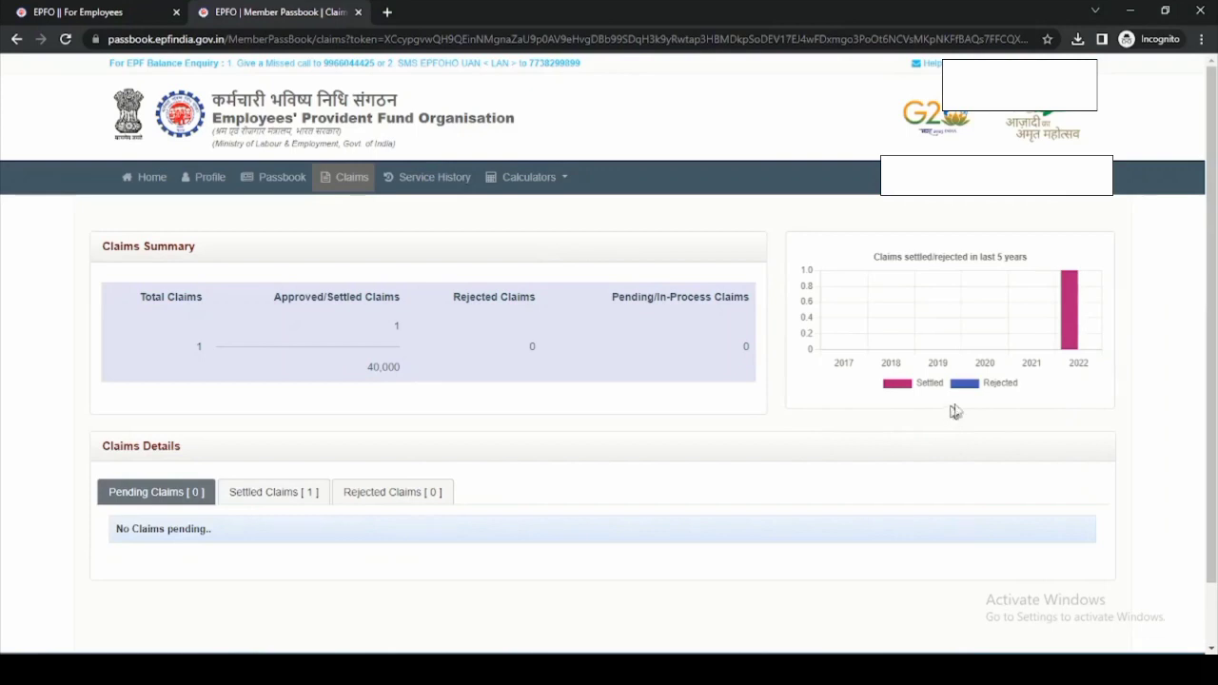
- Review the Settled (one 40,000 claim), Rejected and Pending claims lists, then go to Service History
mouse_move(1070, 328)
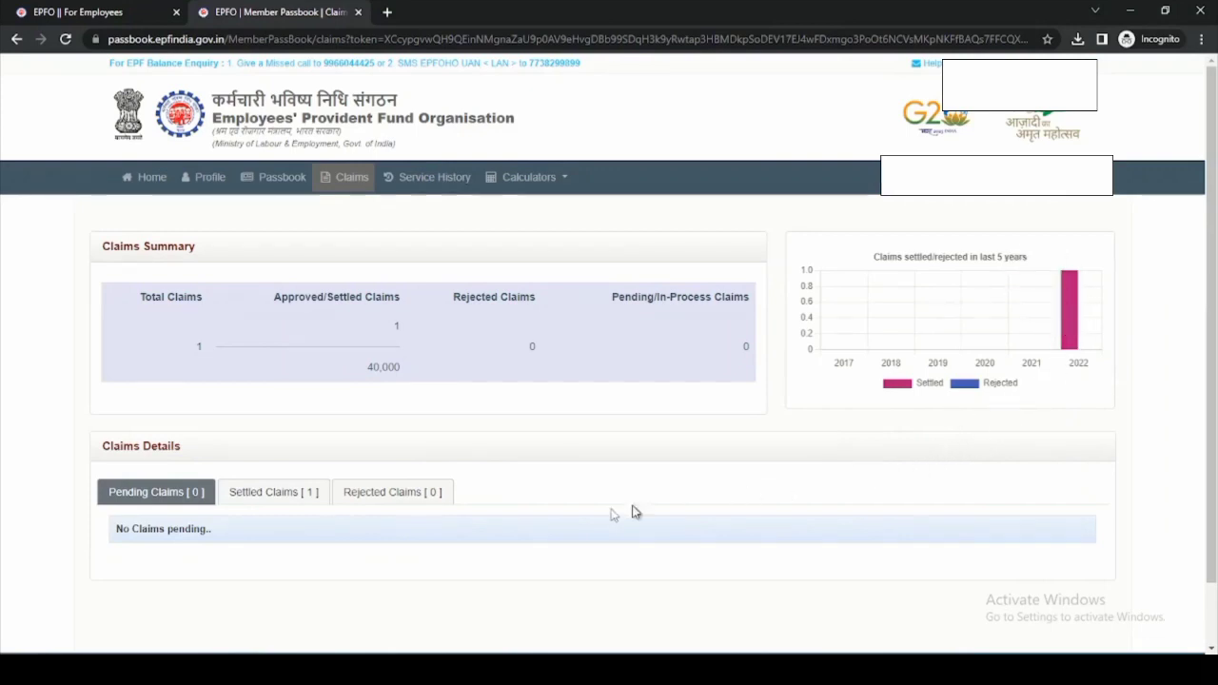
scroll(204, 544, down, 2)
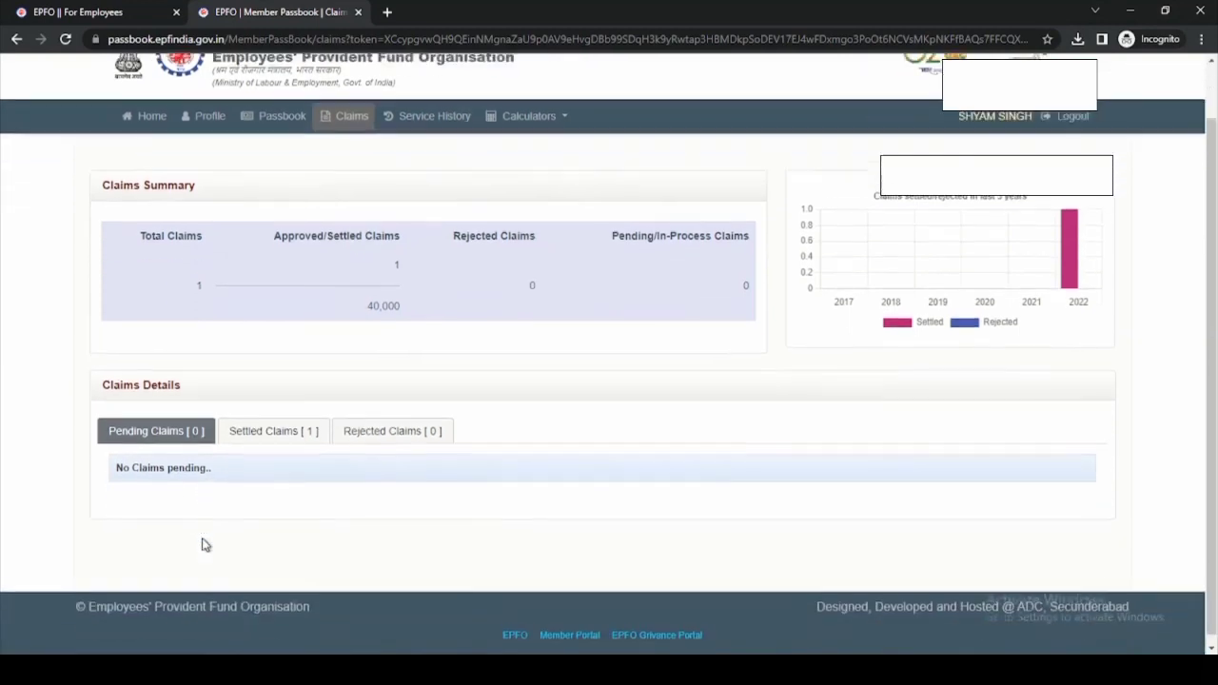
click(295, 431)
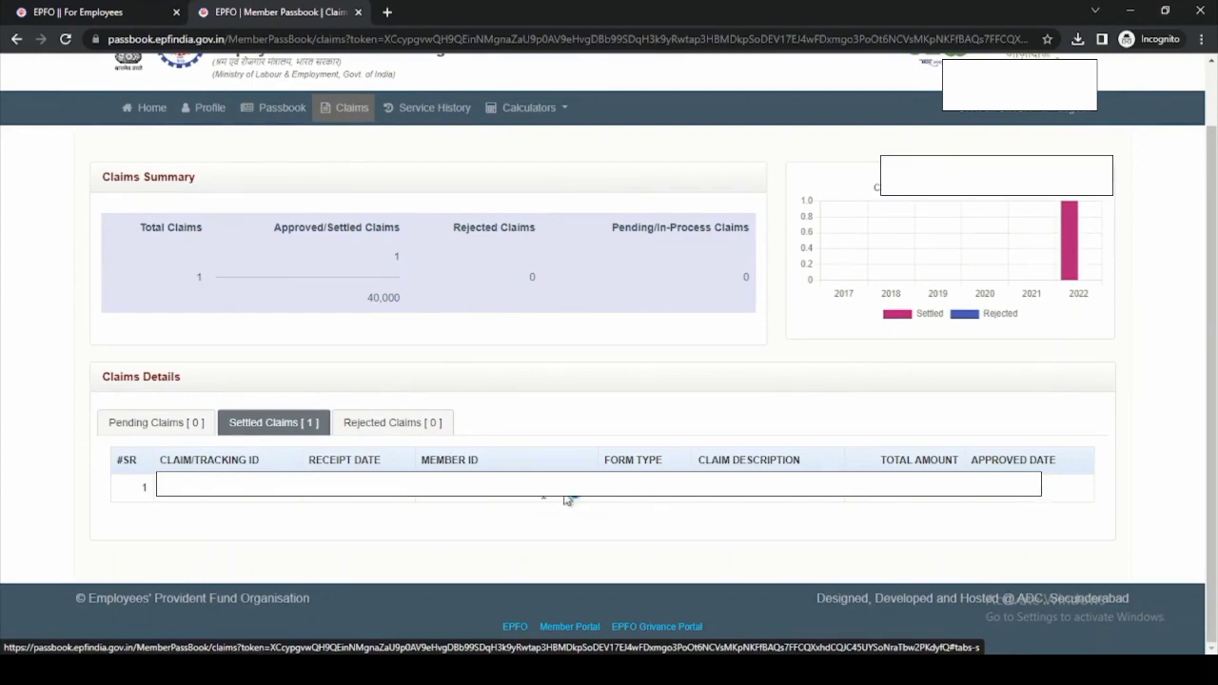
click(433, 426)
click(269, 430)
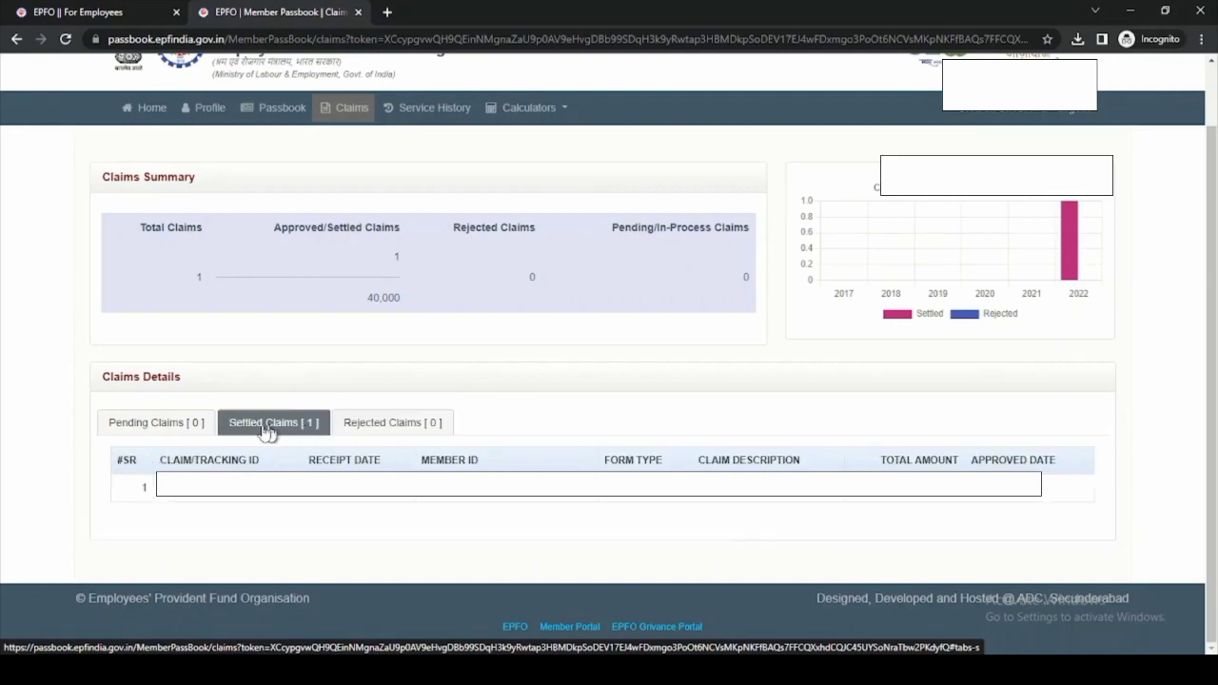
click(180, 427)
scroll(332, 461, up, 1)
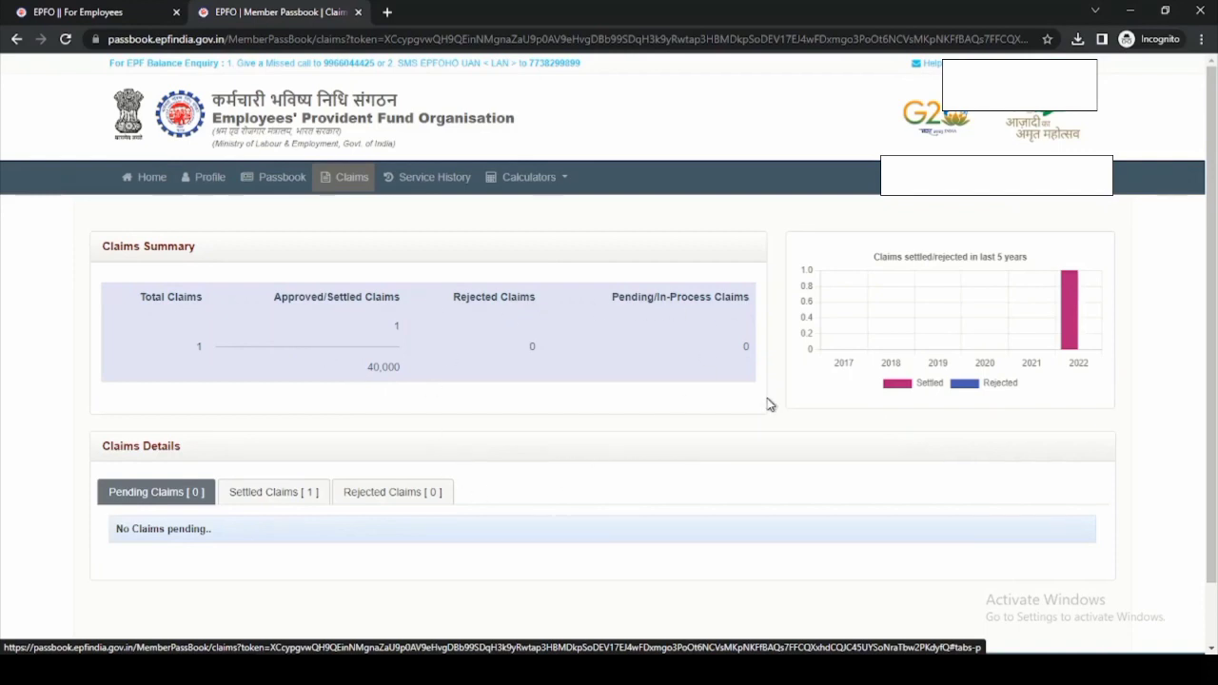
click(445, 184)
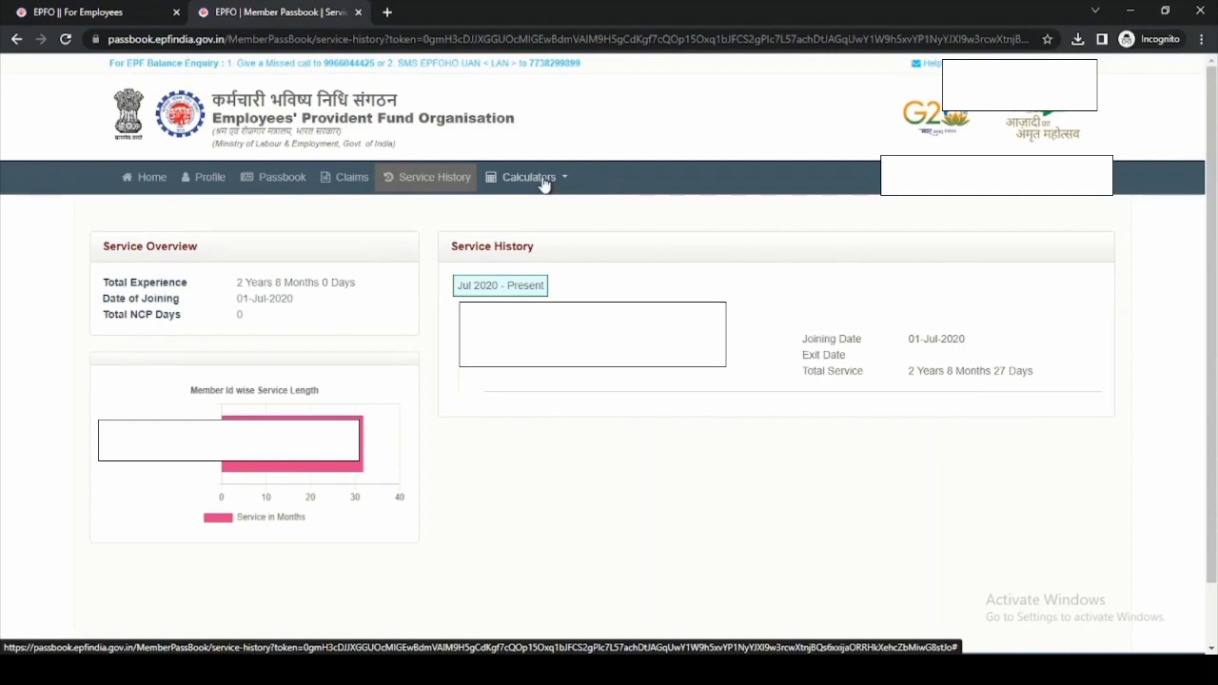
- Show the Calculators list after reviewing the Jul 2020–Present service record
click(544, 184)
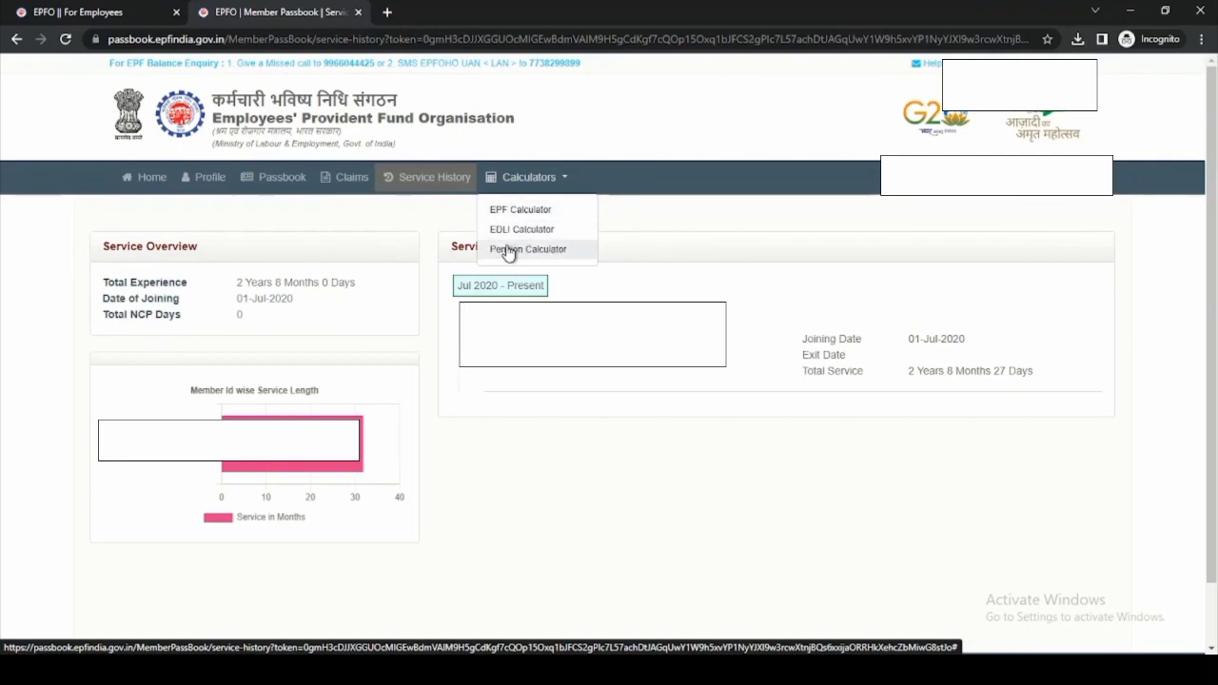
- In the EPF Calculator, return retirement age to 58 and calculate using balance 33857 and wages 15000
click(524, 212)
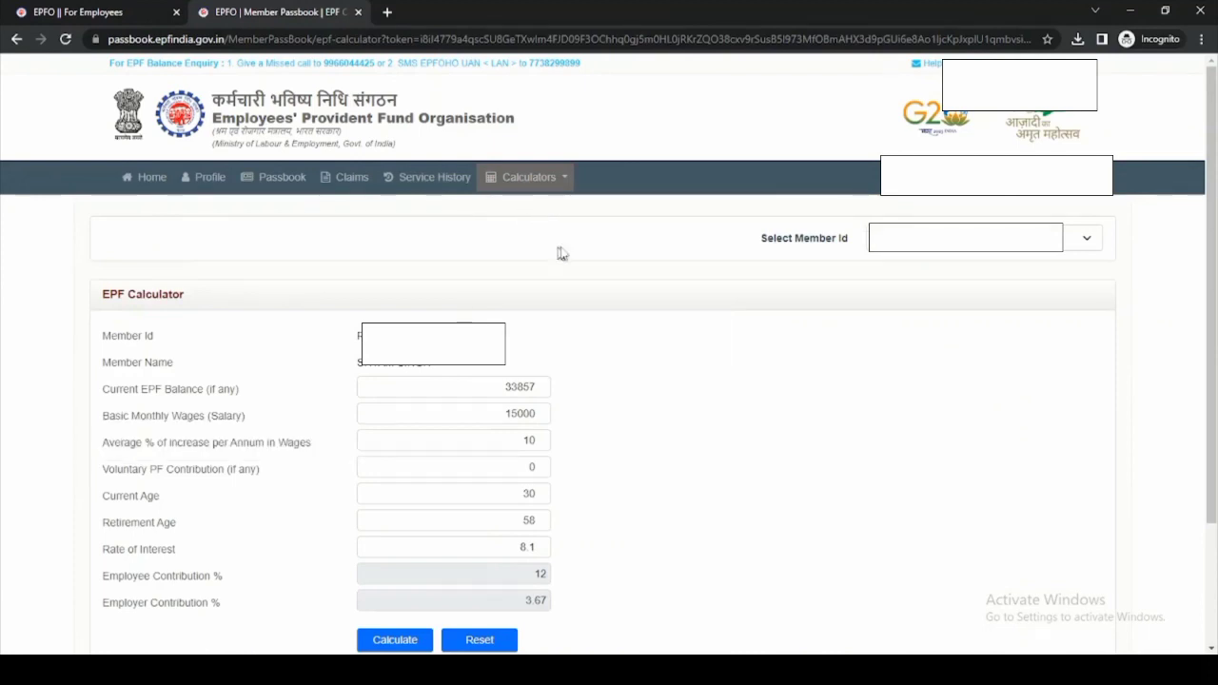
scroll(674, 305, down, 1)
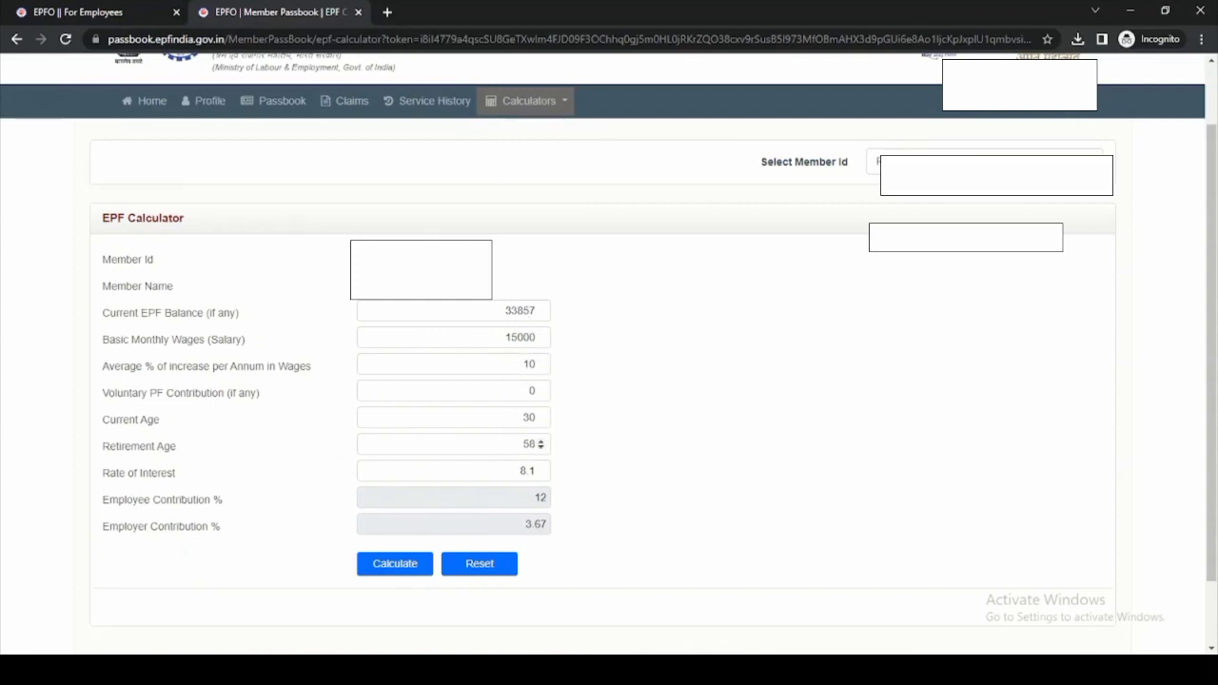
click(540, 448)
click(540, 448)
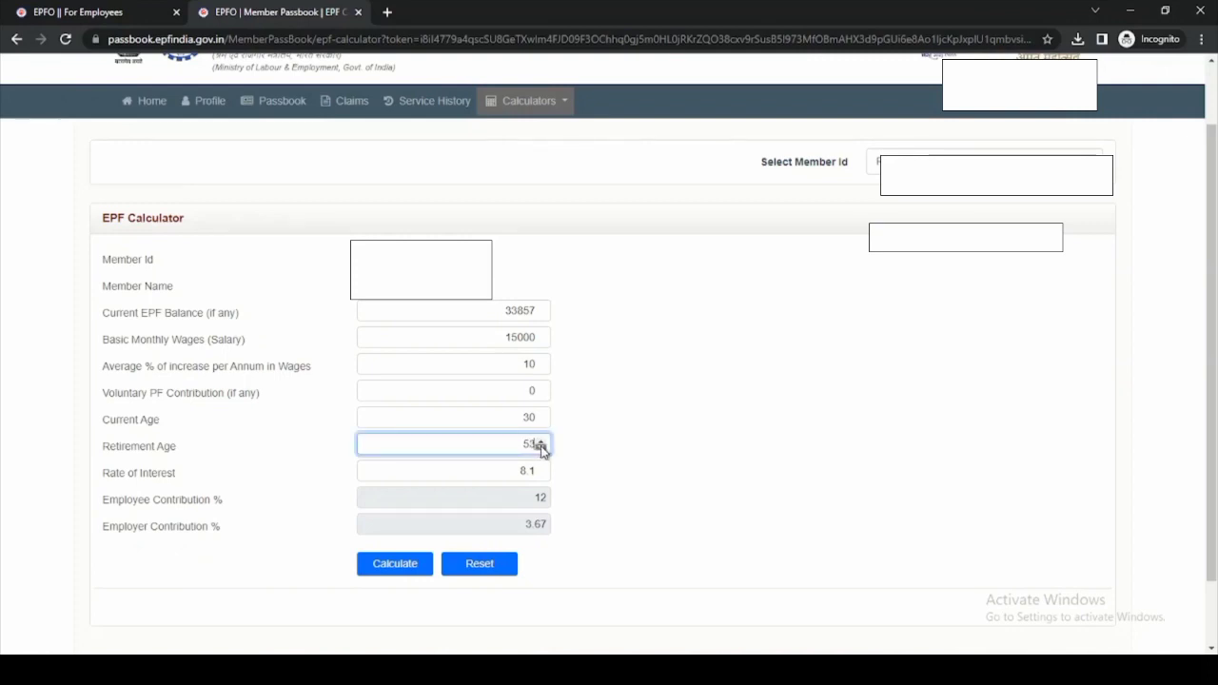
click(540, 444)
click(541, 443)
click(610, 451)
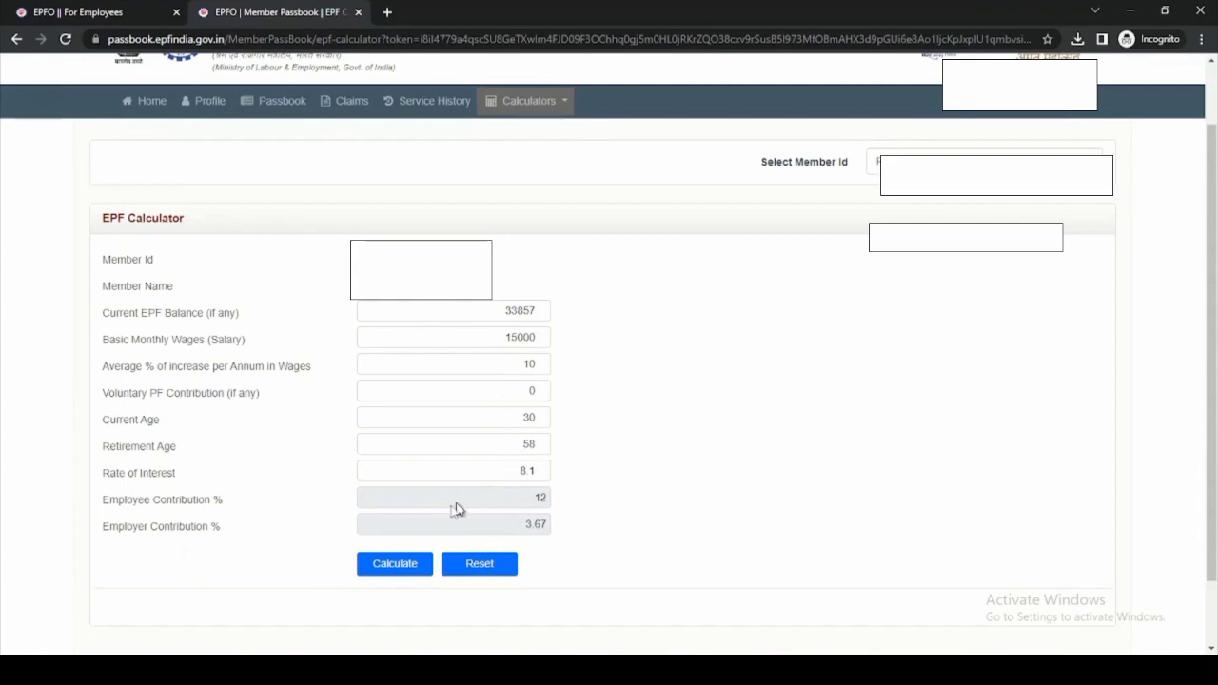
click(407, 568)
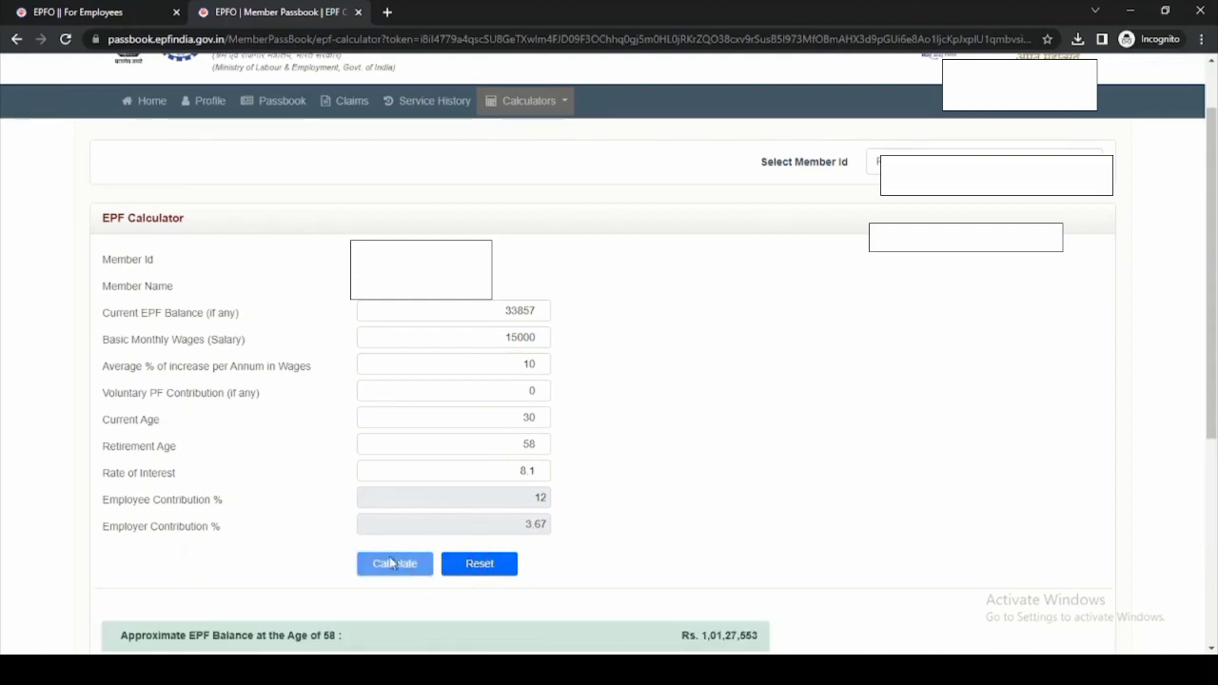
- Scroll through the EPF result: Rs. 1,01,27,553 at age 58, including 59,29,642 interest
scroll(629, 509, down, 4)
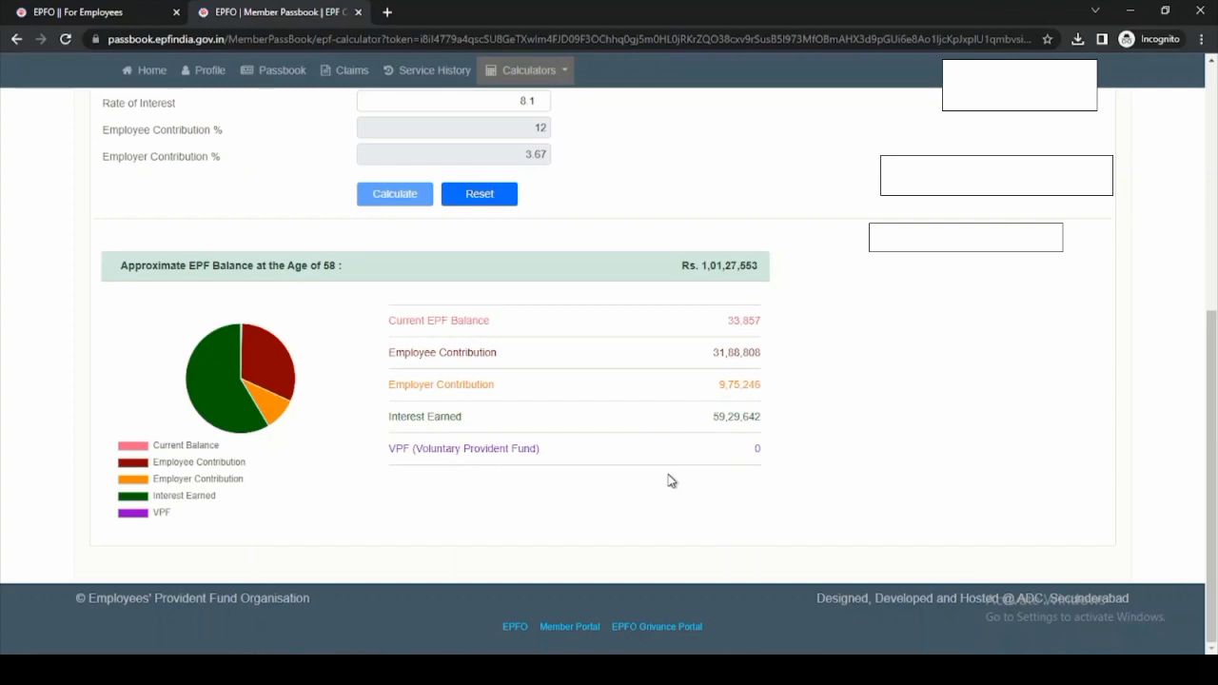
scroll(671, 481, up, 1)
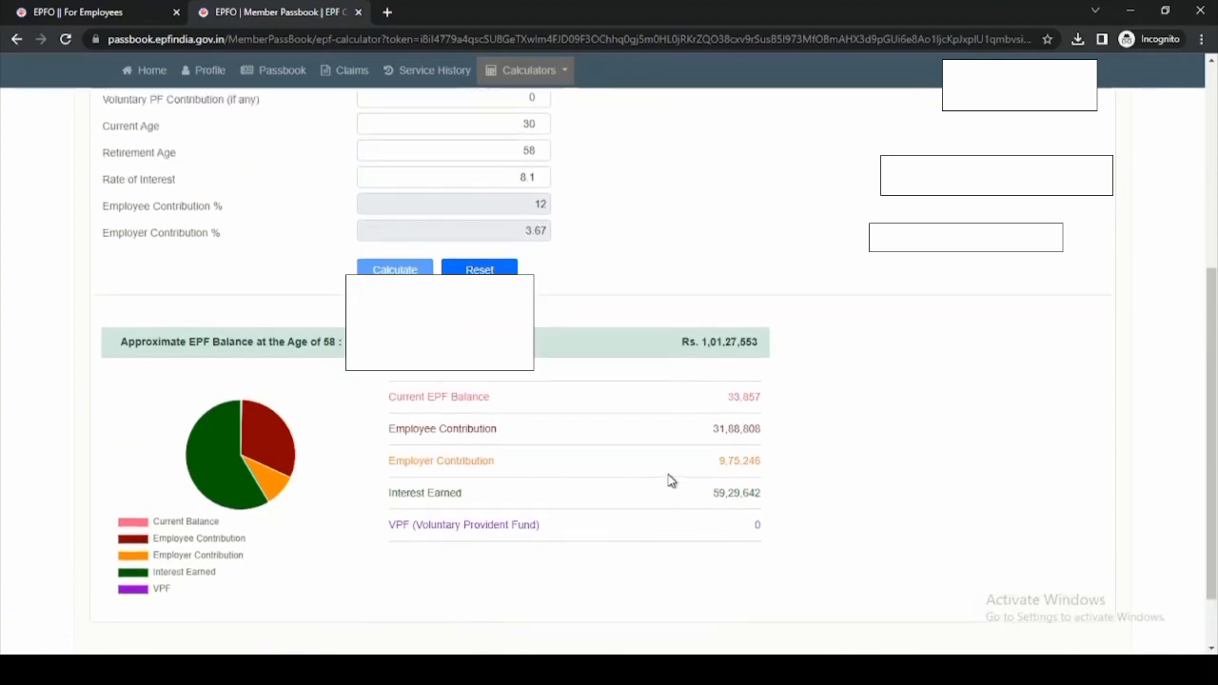
scroll(671, 481, up, 5)
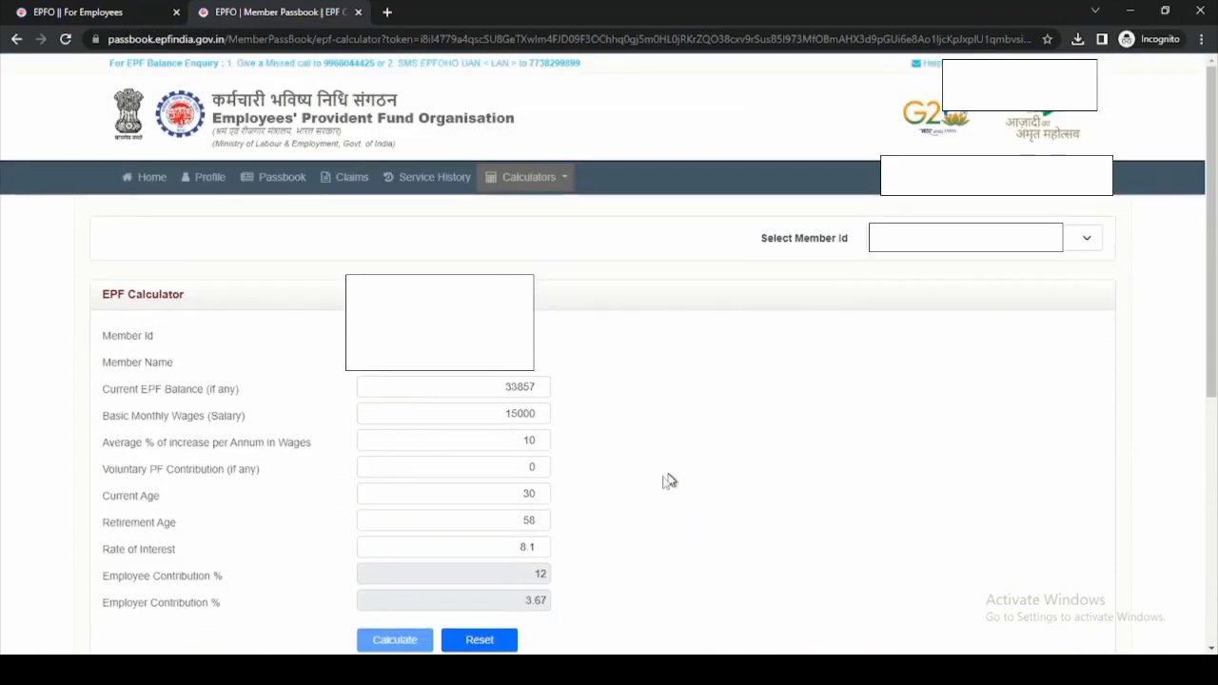
scroll(575, 499, down, 2)
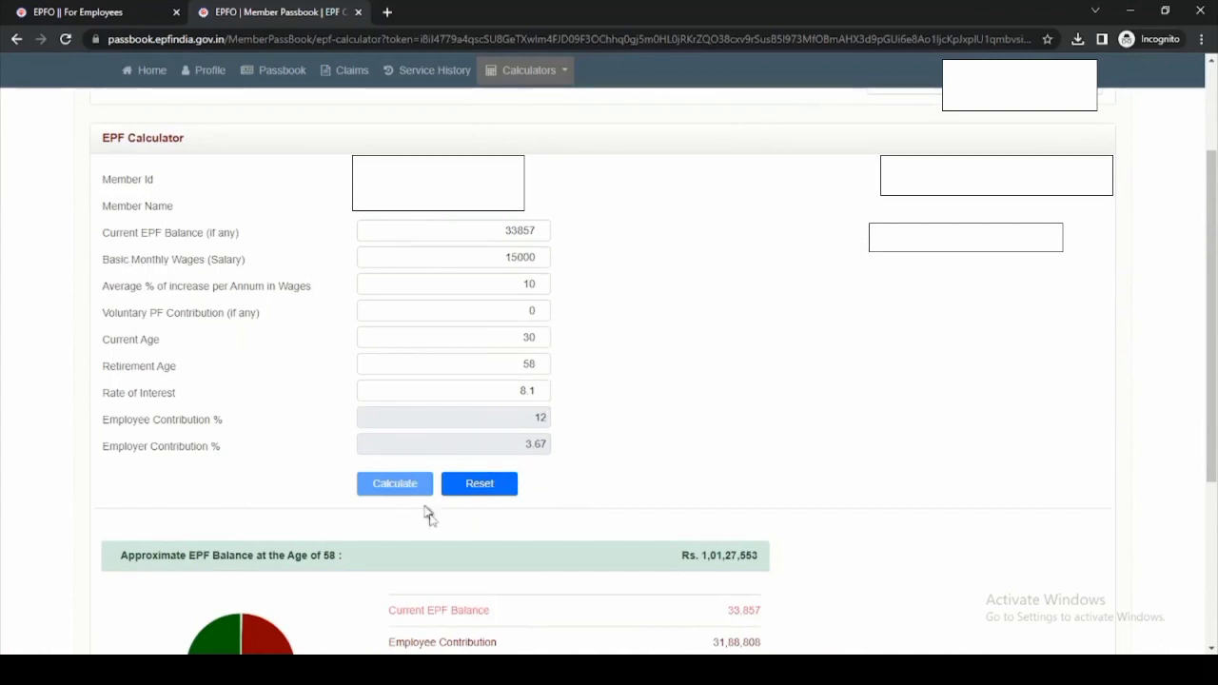
scroll(735, 401, up, 2)
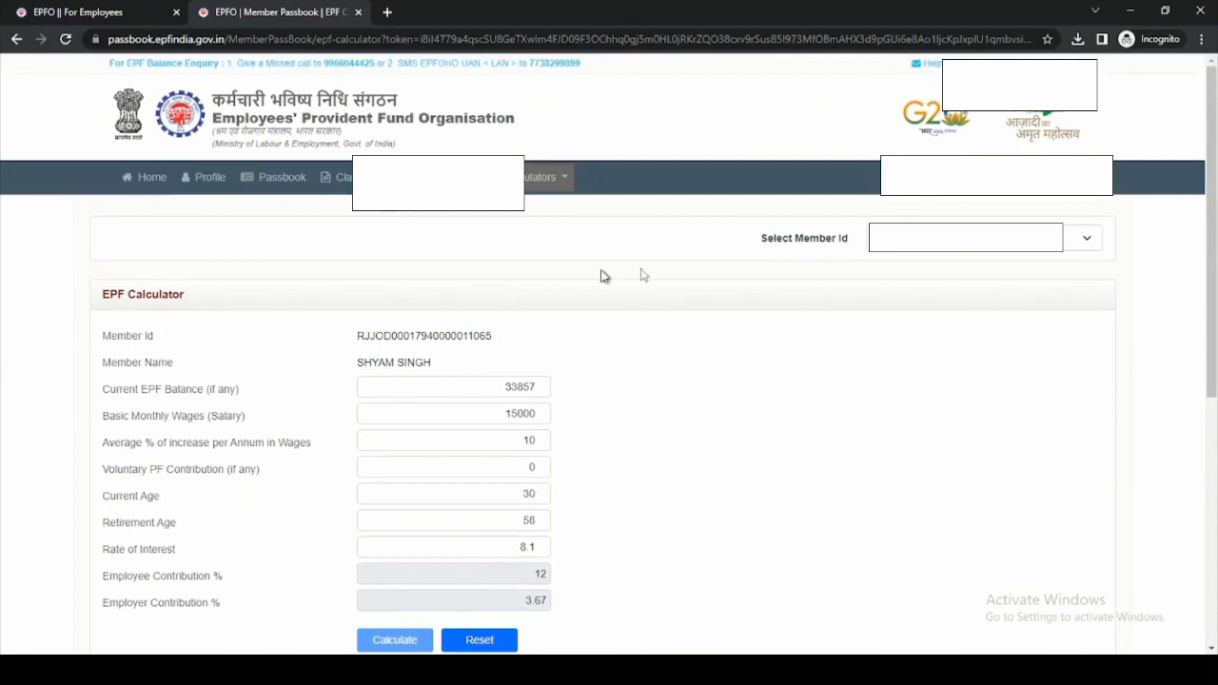
- View the EDLI Calculator with joining date 01/07/2020 and exit date 28/03/2023, then reopen Calculators
click(562, 180)
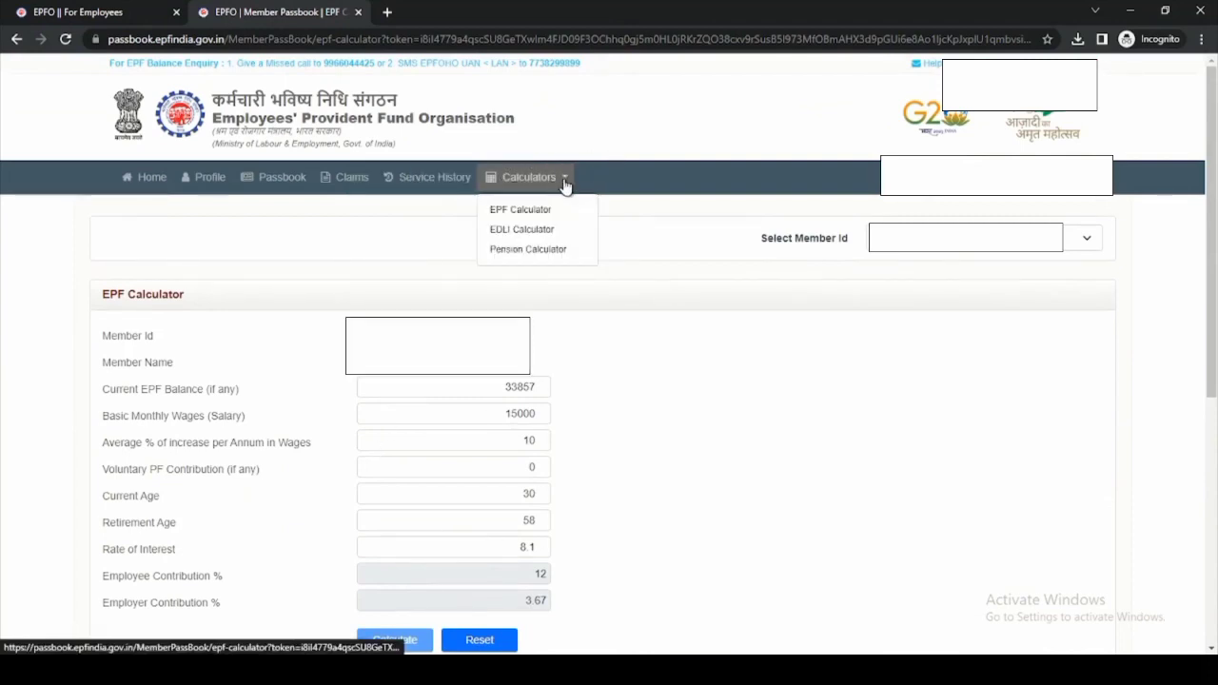
click(536, 233)
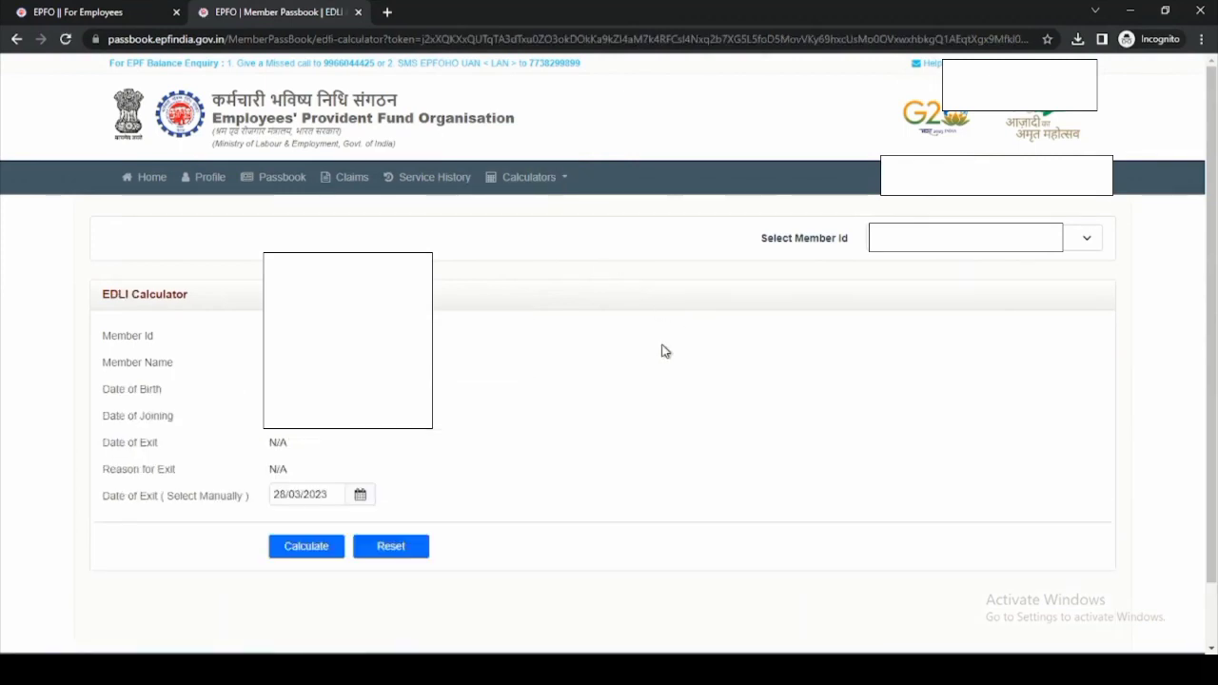
scroll(664, 352, down, 1)
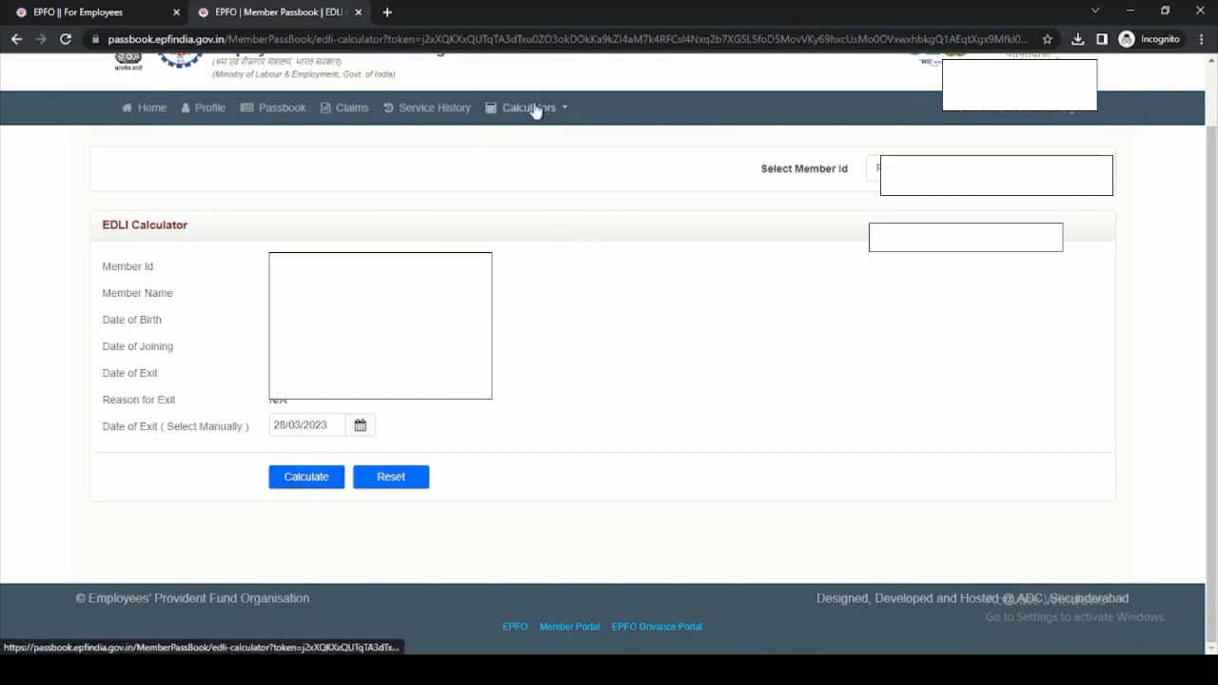
scroll(552, 167, up, 1)
click(560, 182)
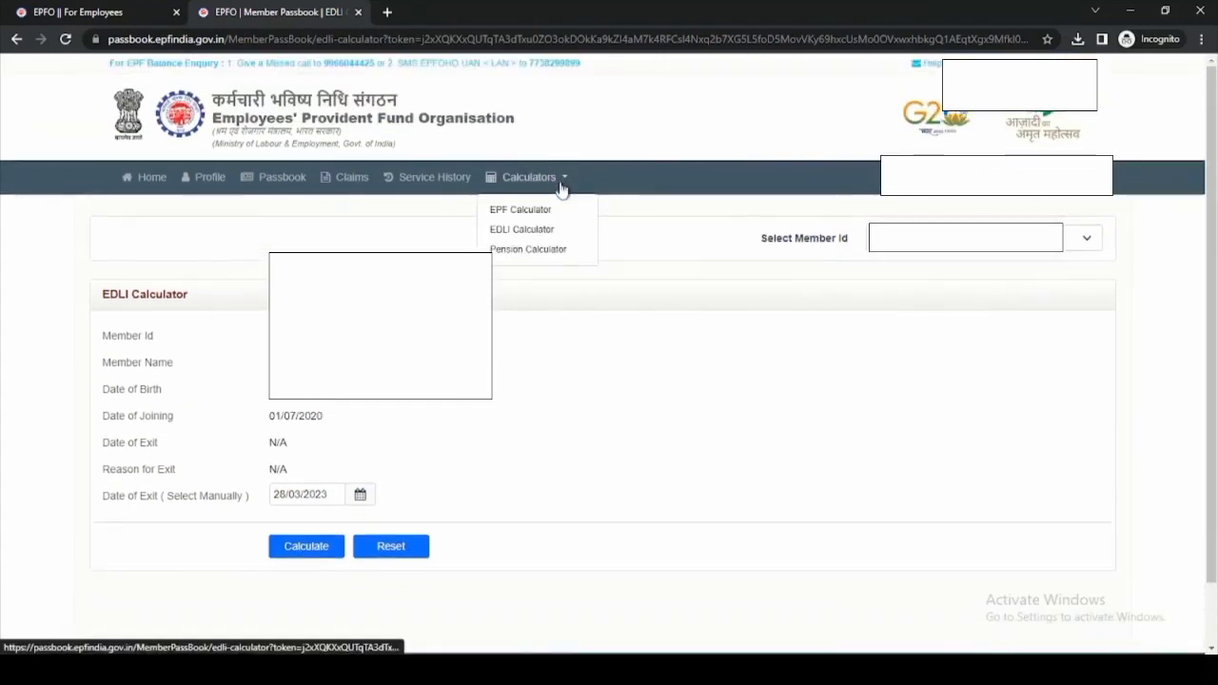
- View the Pension Calculator: entitlement from 03/01/2051 with last EPS wages Rs. 15,000
click(532, 256)
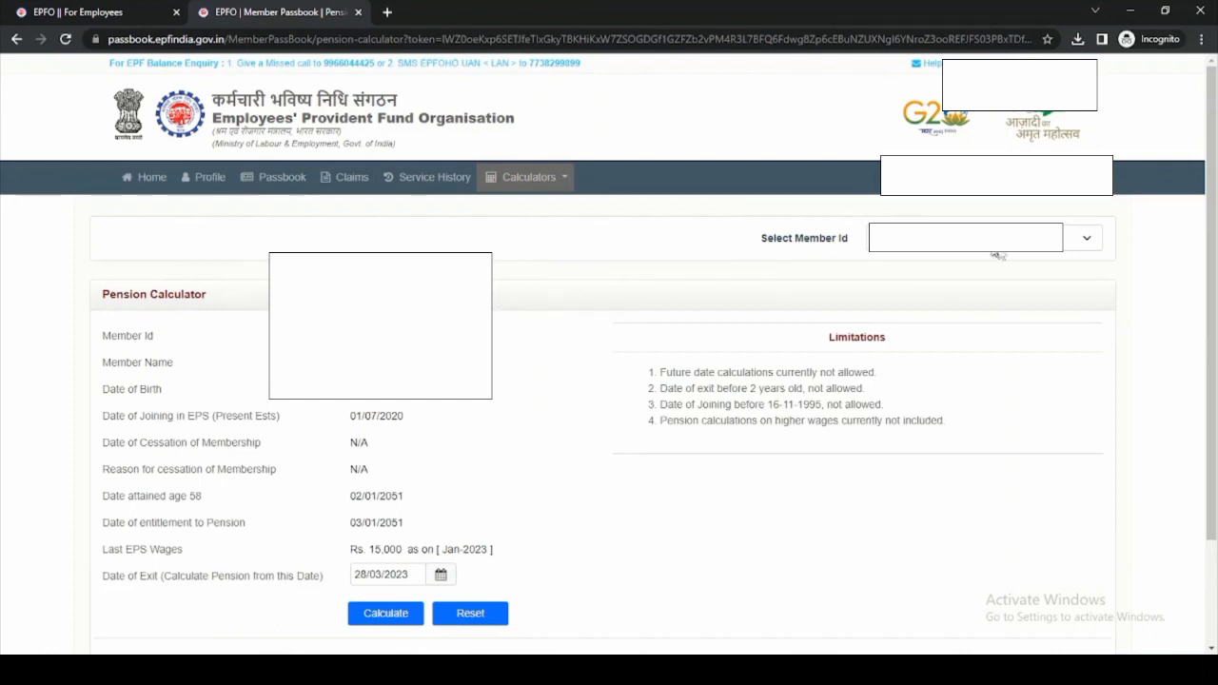
scroll(642, 400, down, 1)
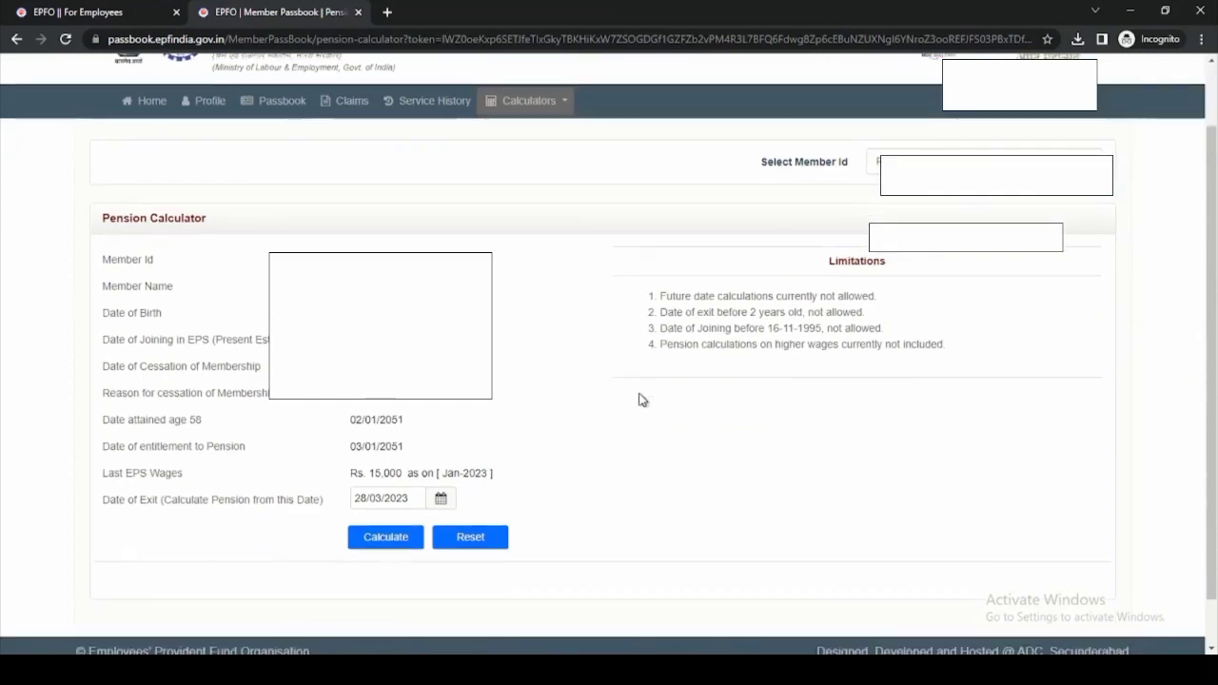